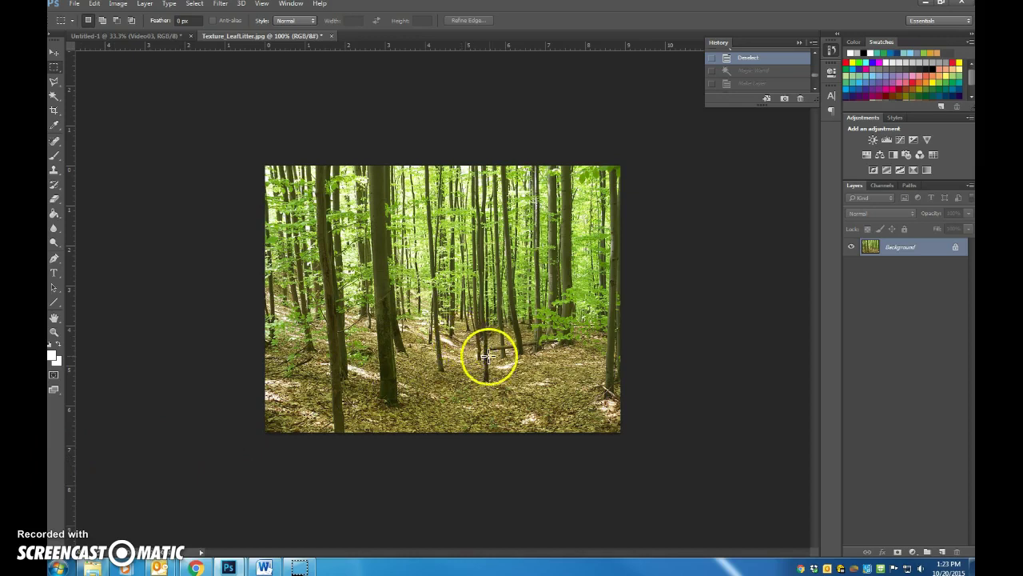
# - Switch to the Magic Wand tool with W on Texture_LeafLitter.jpg
pyautogui.press('w')
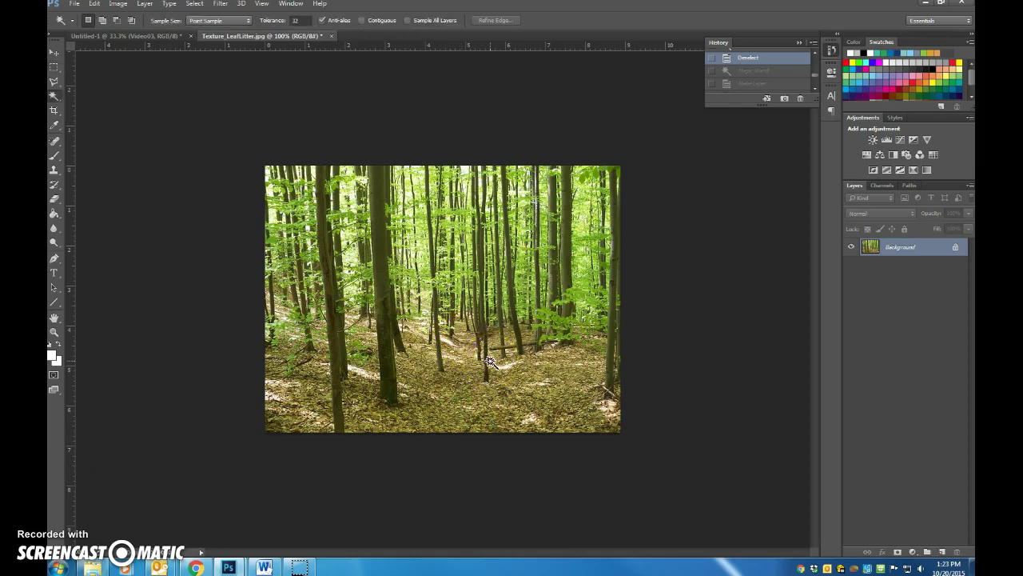
# - Convert the Background to editable Layer 0 and delete the first tree-and-foliage colour selection
pyautogui.doubleClick(916, 249)
pyautogui.click(605, 178)
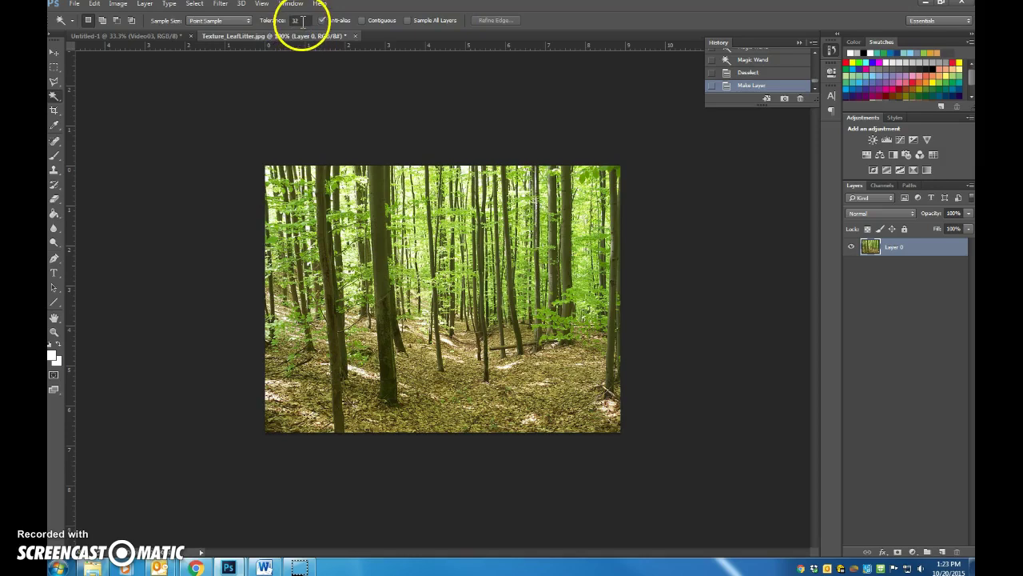
pyautogui.click(379, 187)
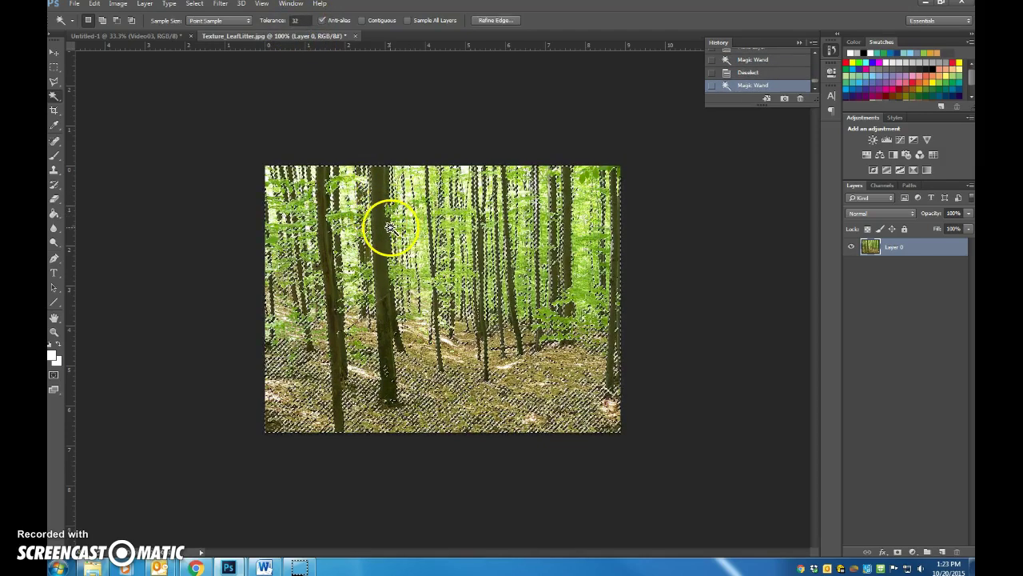
pyautogui.click(550, 241)
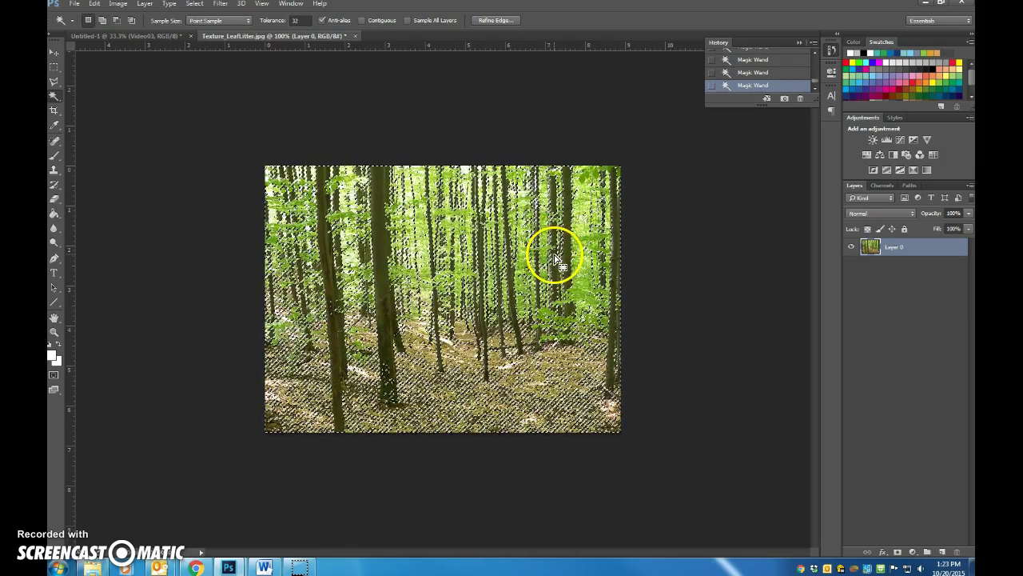
pyautogui.press('Delete')
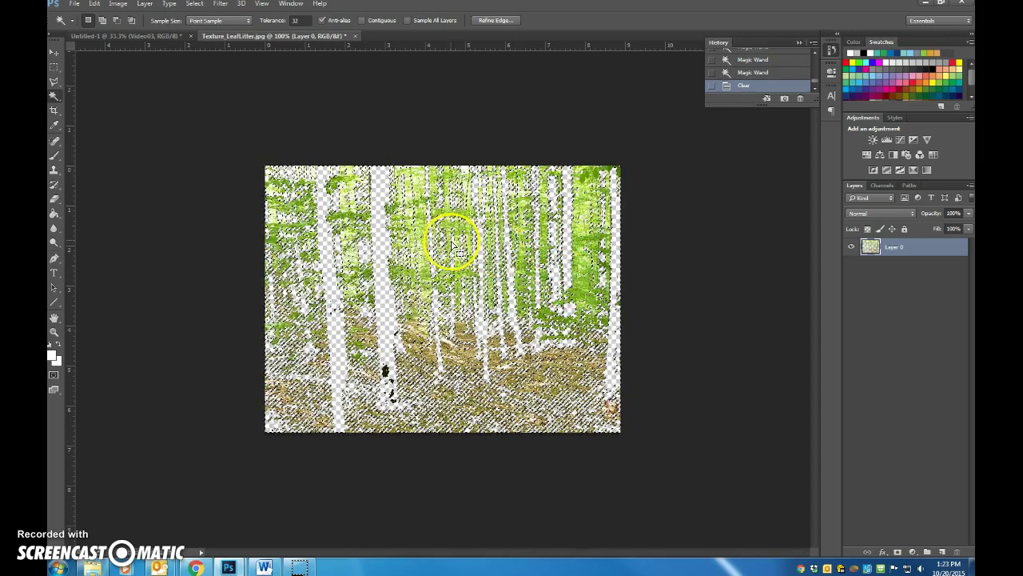
# - Delete the remaining upper-forest colour regions, keeping only the brown leaf litter
pyautogui.click(419, 200)
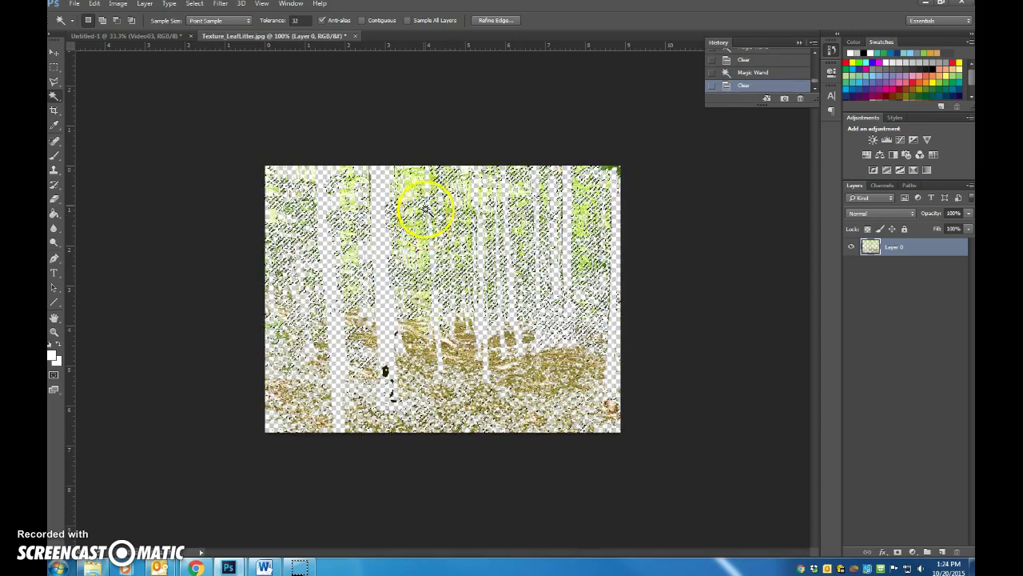
pyautogui.press('Delete')
pyautogui.click(407, 228)
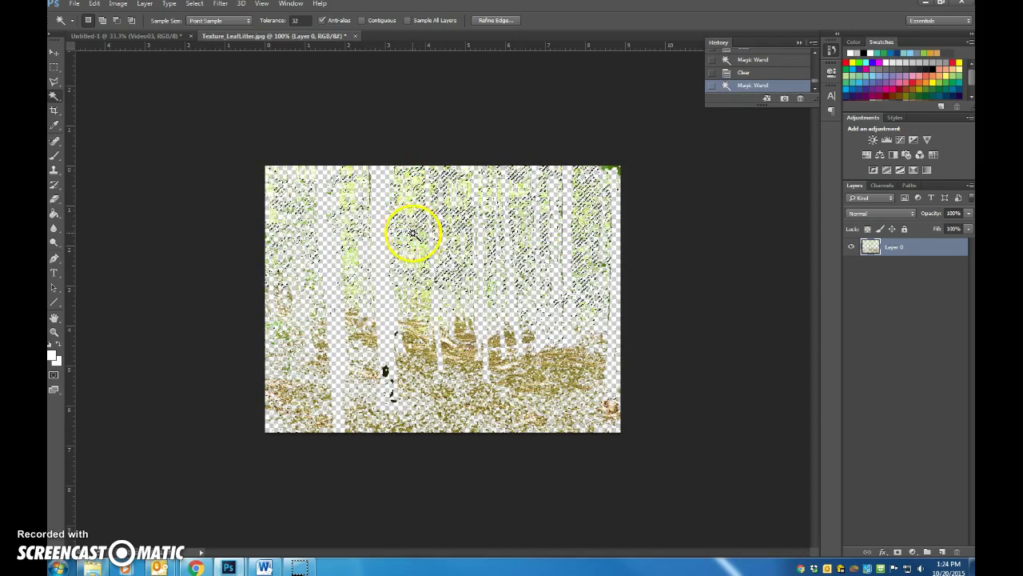
pyautogui.press('Delete')
pyautogui.hotkey('ctrl', 'd')
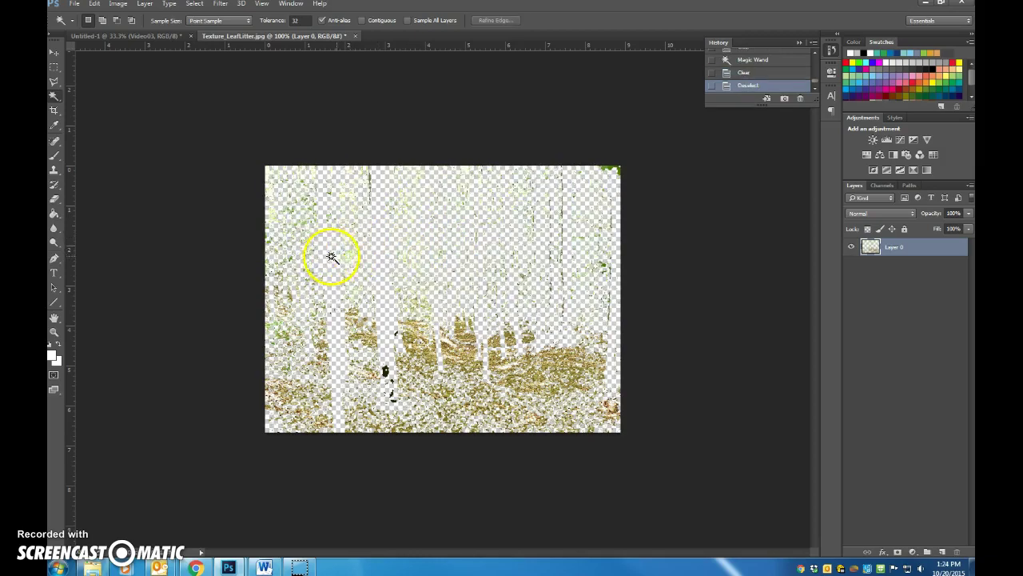
pyautogui.click(307, 237)
pyautogui.press('Delete')
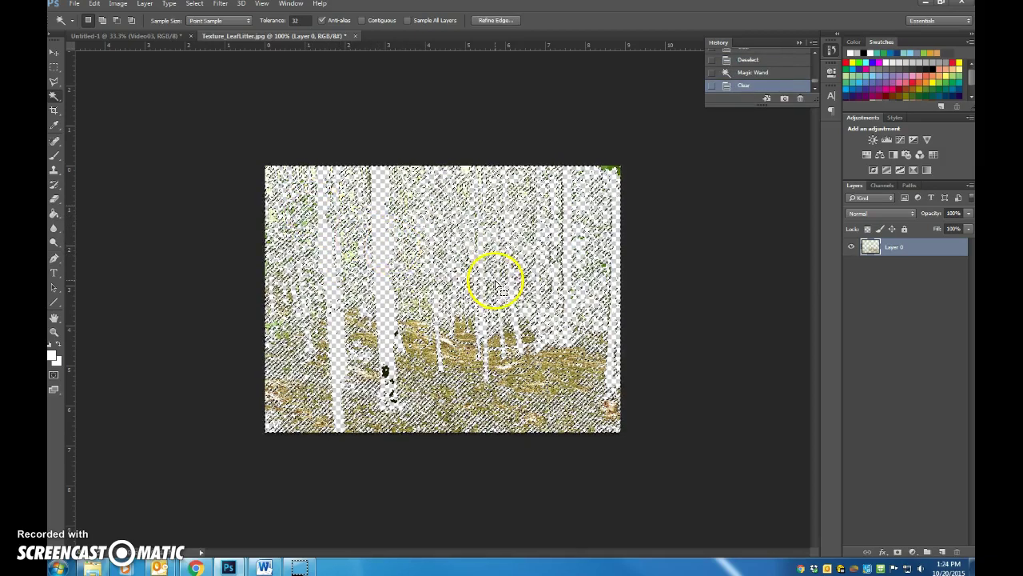
pyautogui.press('Delete')
pyautogui.press('m')
pyautogui.hotkey('ctrl', 'd')
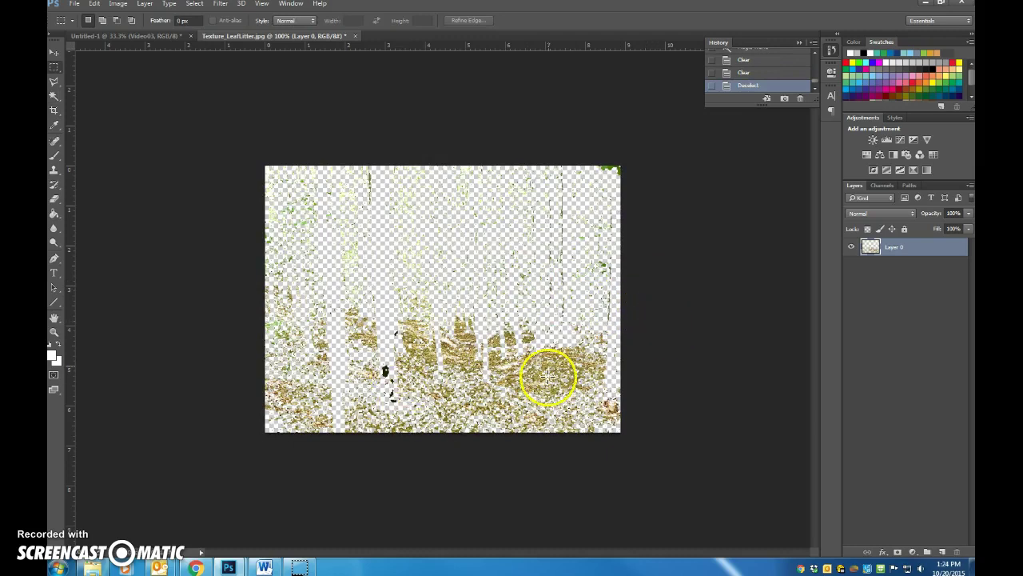
# - Delete a rectangular area covering the image above the ground band
pyautogui.moveTo(425, 164); pyautogui.dragTo(223, 119)
pyautogui.press('Delete')
pyautogui.hotkey('ctrl', 'd')
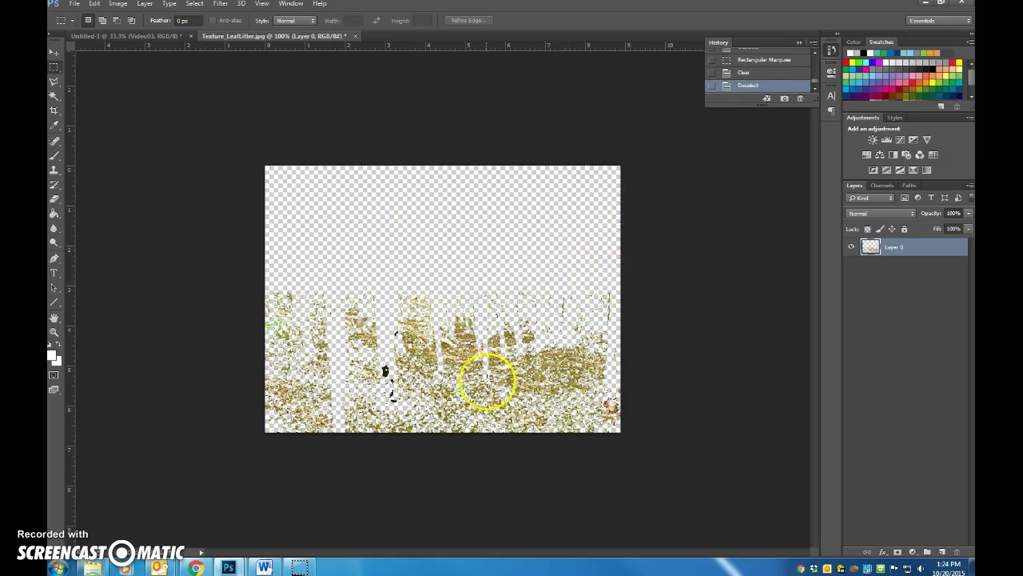
pyautogui.press('v')
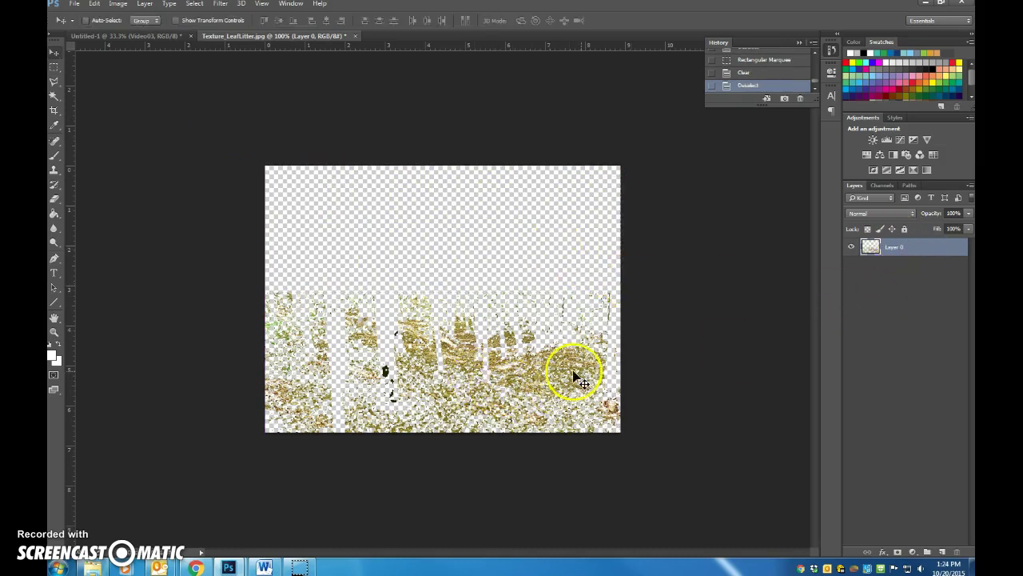
# - Erase the leftover leaf bits above the leaf-litter strip
pyautogui.press('e')
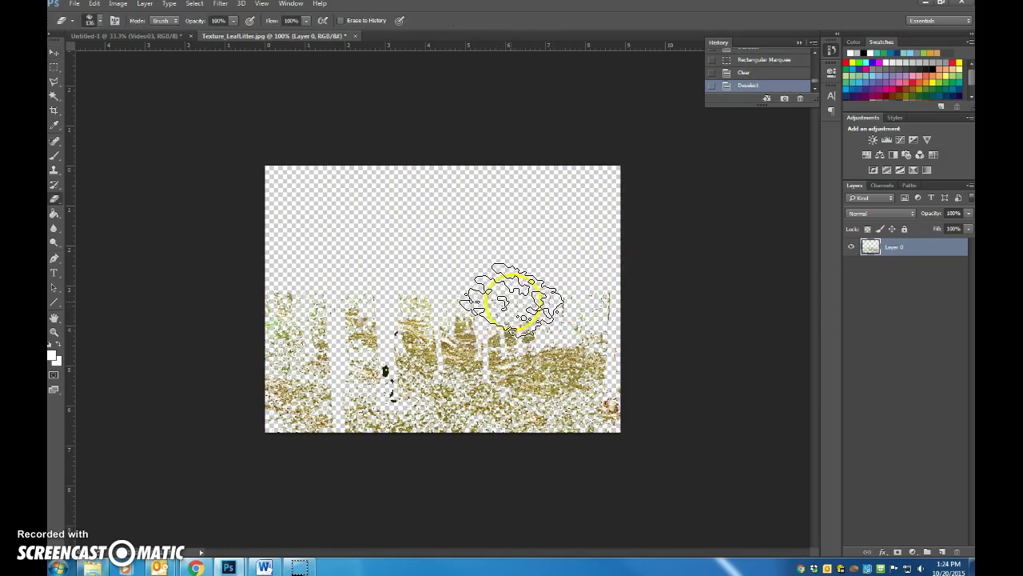
pyautogui.moveTo(512, 296); pyautogui.dragTo(589, 304)
pyautogui.moveTo(478, 309)
pyautogui.mouseDown()
pyautogui.moveTo(388, 289)
pyautogui.moveTo(332, 287)
pyautogui.moveTo(302, 298)
pyautogui.mouseUp()
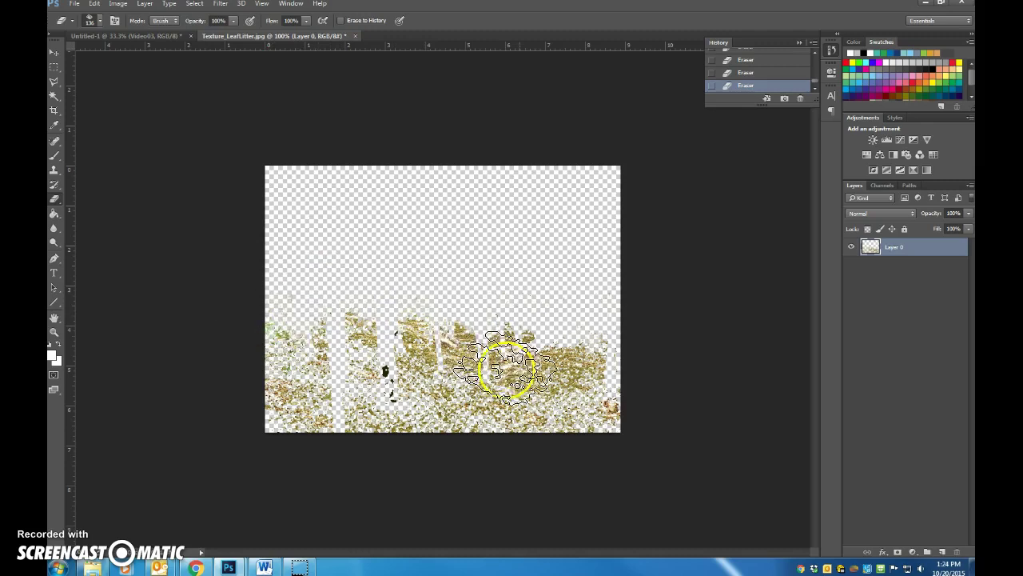
# - Offset a duplicate of the leaf texture and merge the visible copies into one layer
pyautogui.press('v')
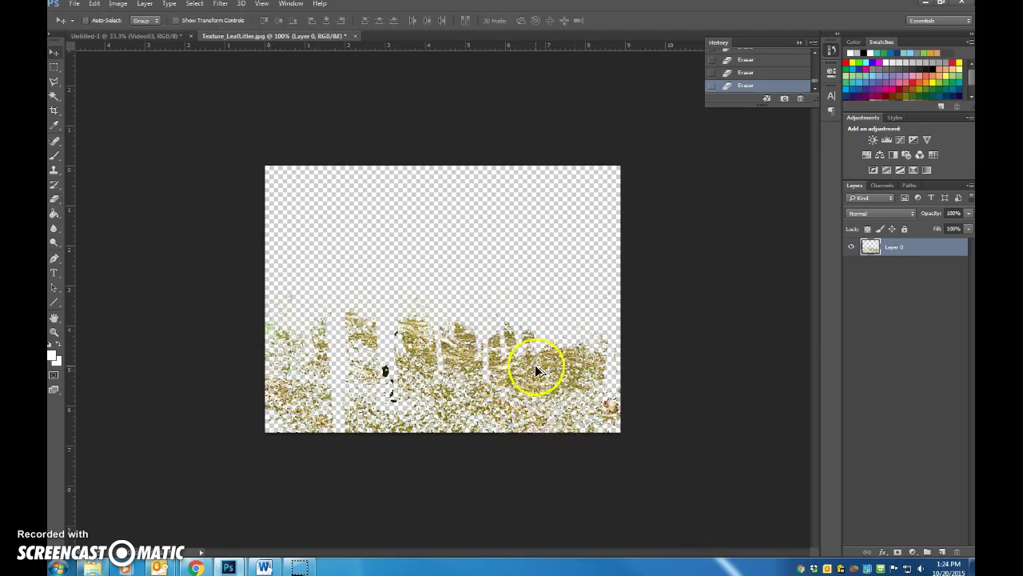
pyautogui.moveTo(534, 365); pyautogui.dragTo(546, 393)
pyautogui.press('z')
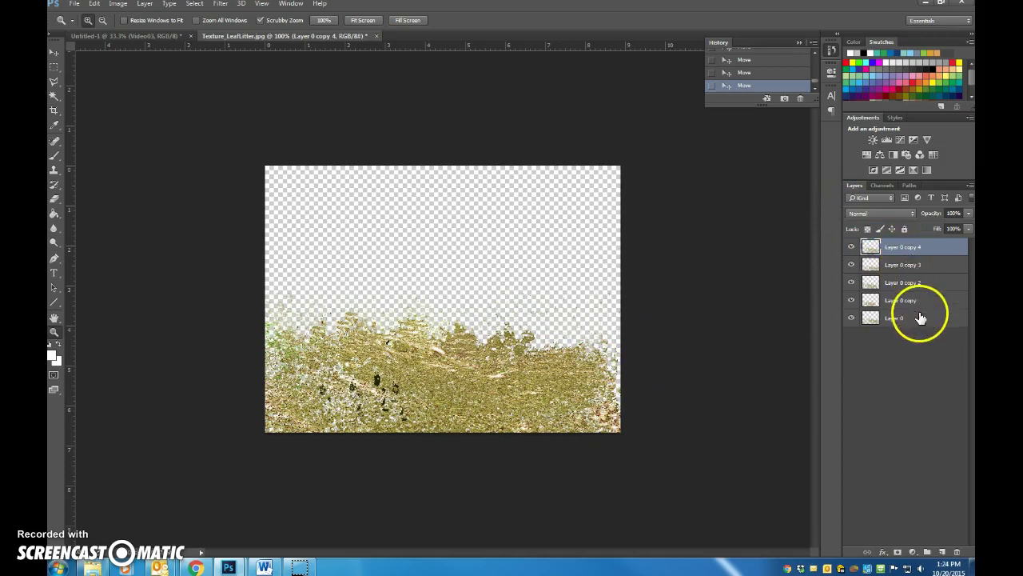
pyautogui.click(970, 185)
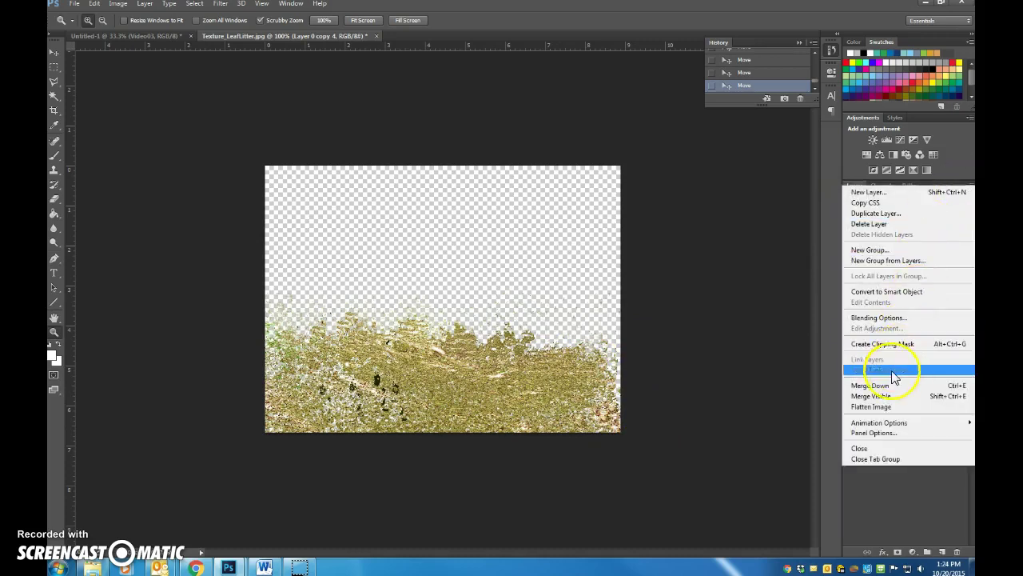
pyautogui.click(896, 403)
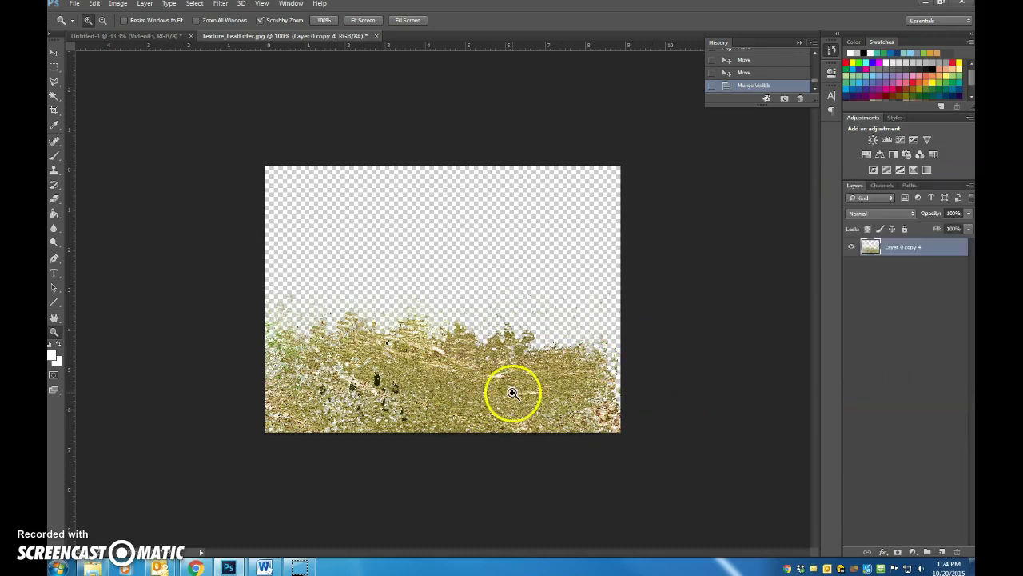
# - Bring the leaf patch into Untitled-1 and place it below the Video02 group
pyautogui.moveTo(515, 400); pyautogui.dragTo(247, 449)
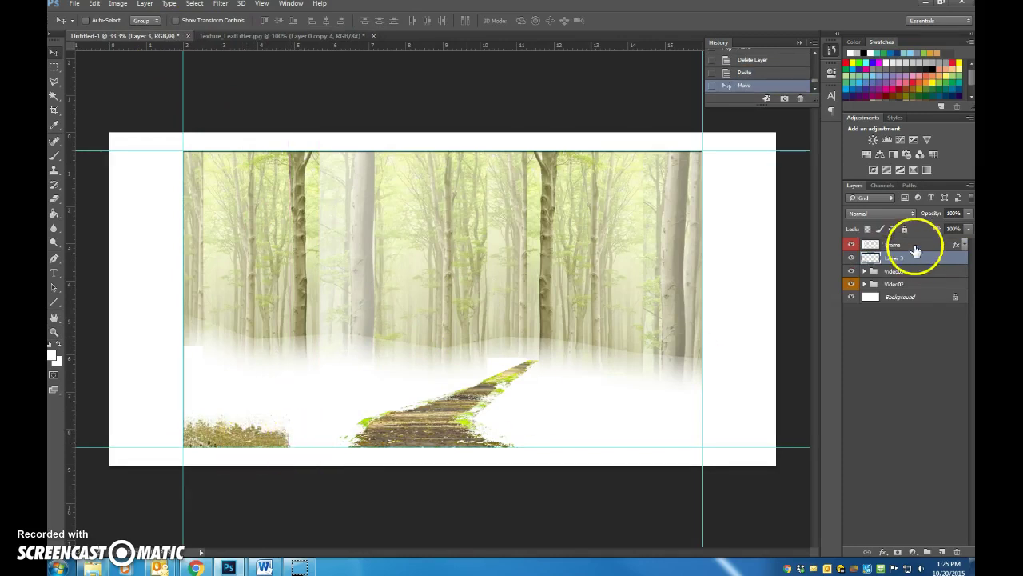
pyautogui.moveTo(921, 261); pyautogui.dragTo(920, 285)
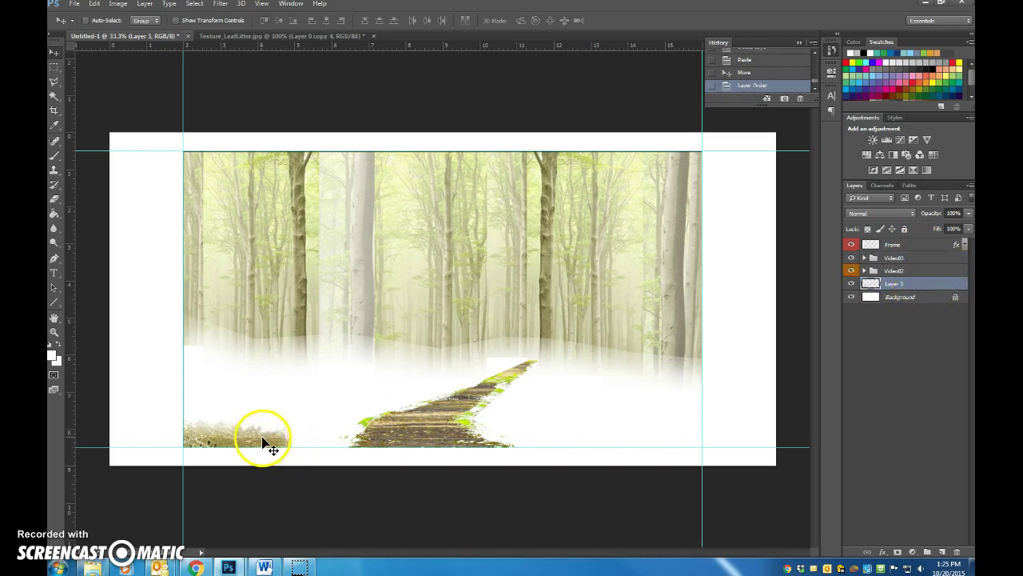
pyautogui.moveTo(263, 441); pyautogui.dragTo(352, 441)
pyautogui.moveTo(919, 271)
pyautogui.mouseDown()
pyautogui.moveTo(923, 285)
pyautogui.moveTo(921, 274)
pyautogui.mouseUp()
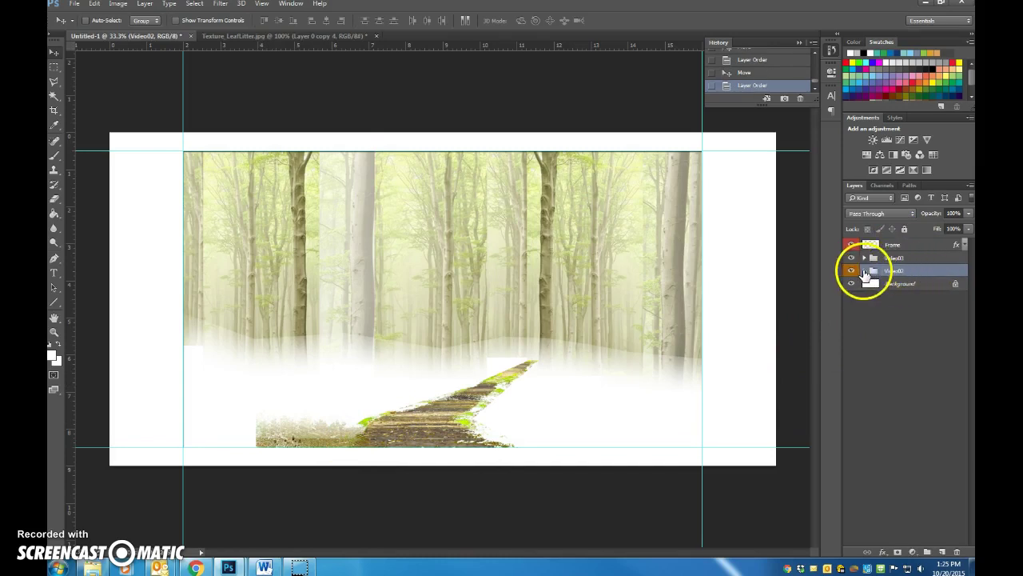
# - Move the leaf patch layer out of Video02 into the Video03 group
pyautogui.click(864, 271)
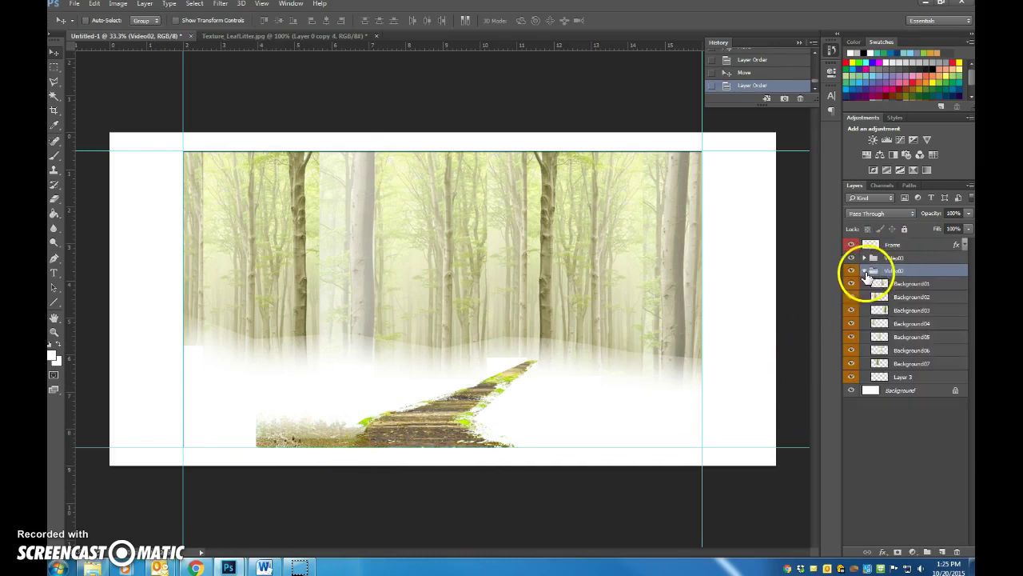
pyautogui.click(853, 378)
pyautogui.click(853, 378)
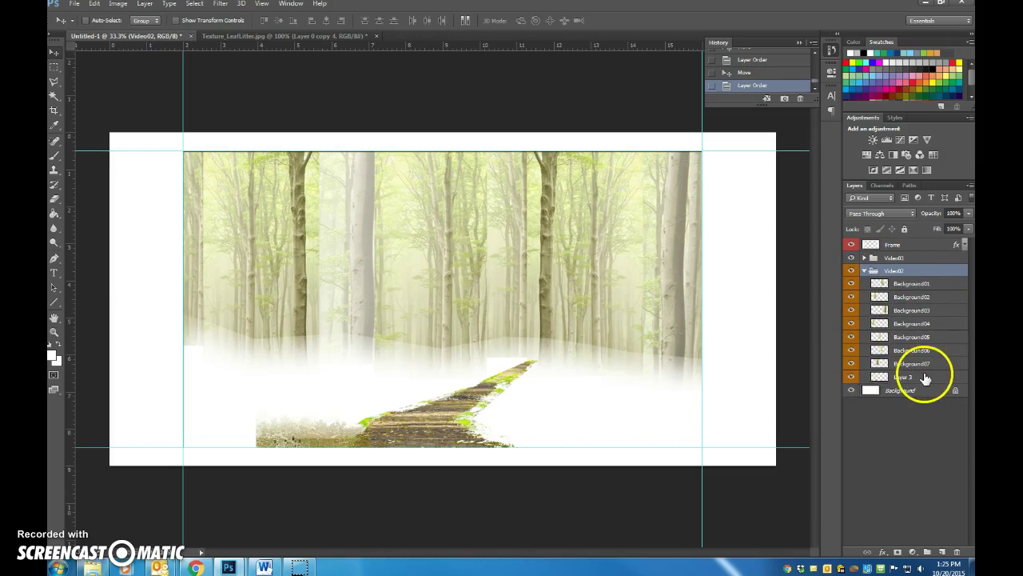
pyautogui.moveTo(917, 380); pyautogui.dragTo(895, 259)
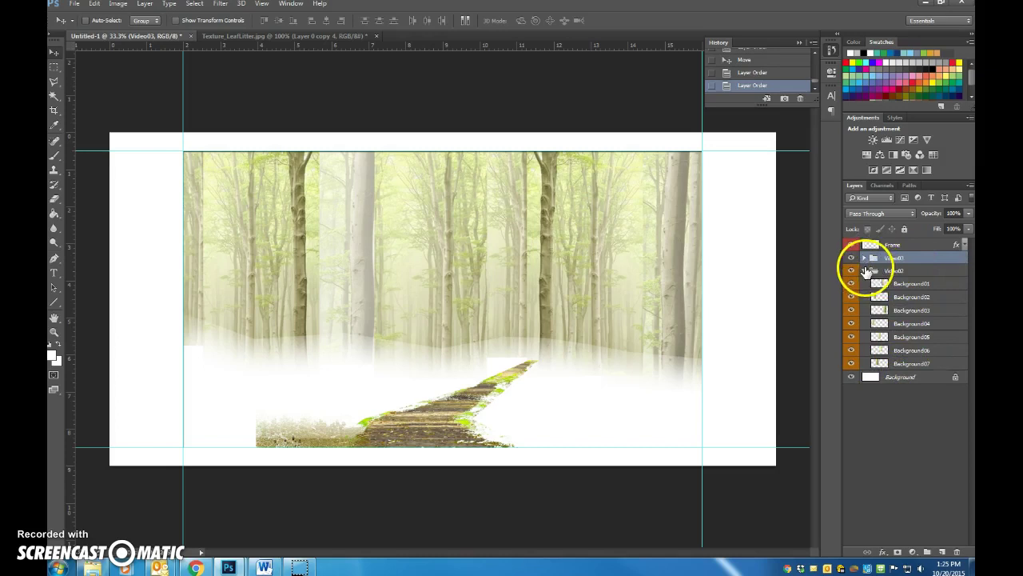
pyautogui.click(863, 271)
# - Position Layer 3 directly above Layer 1 inside the Video03 group
pyautogui.click(865, 259)
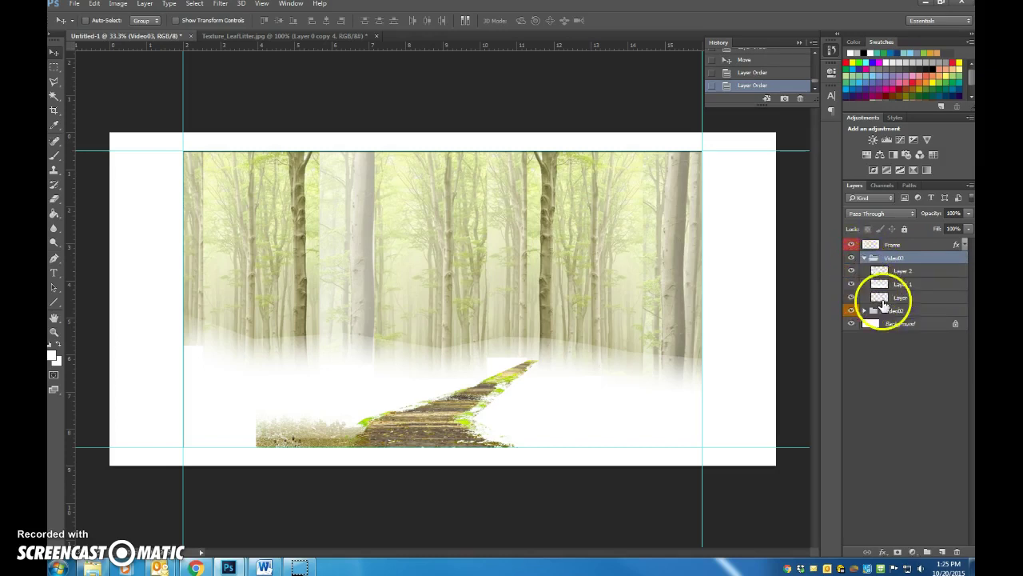
pyautogui.click(853, 285)
pyautogui.click(852, 286)
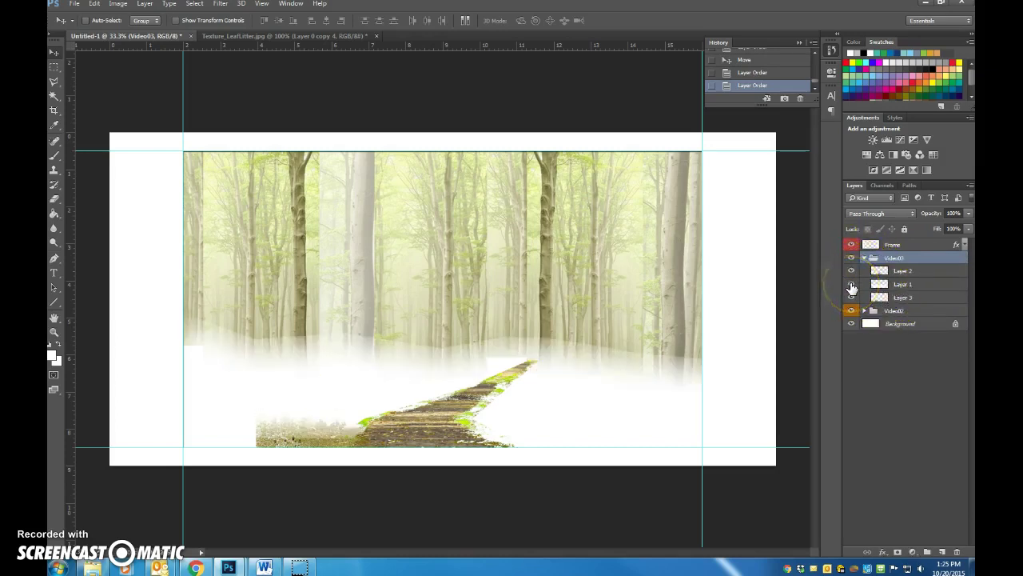
pyautogui.click(853, 286)
pyautogui.click(852, 286)
pyautogui.click(907, 297)
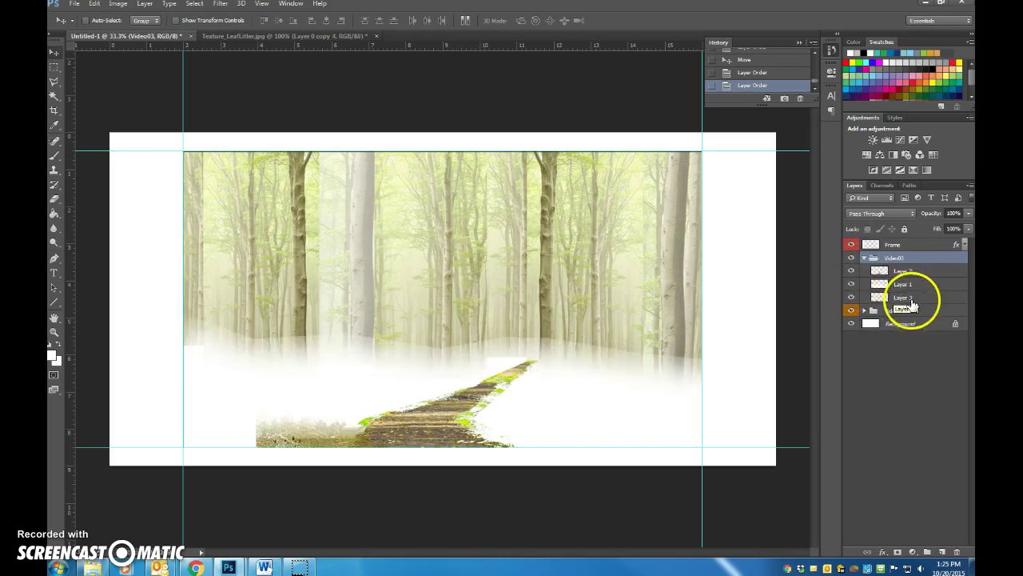
pyautogui.moveTo(915, 302); pyautogui.dragTo(914, 282)
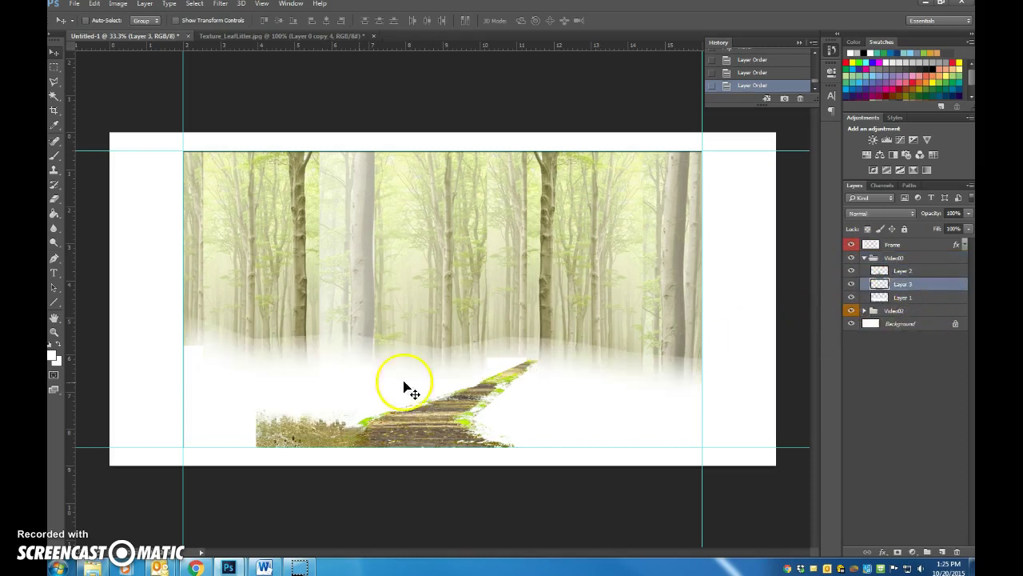
# - Scale the leaf strip over the lower-left floor and duplicate it just above
pyautogui.moveTo(324, 444); pyautogui.dragTo(310, 438)
pyautogui.hotkey('ctrl', 't')
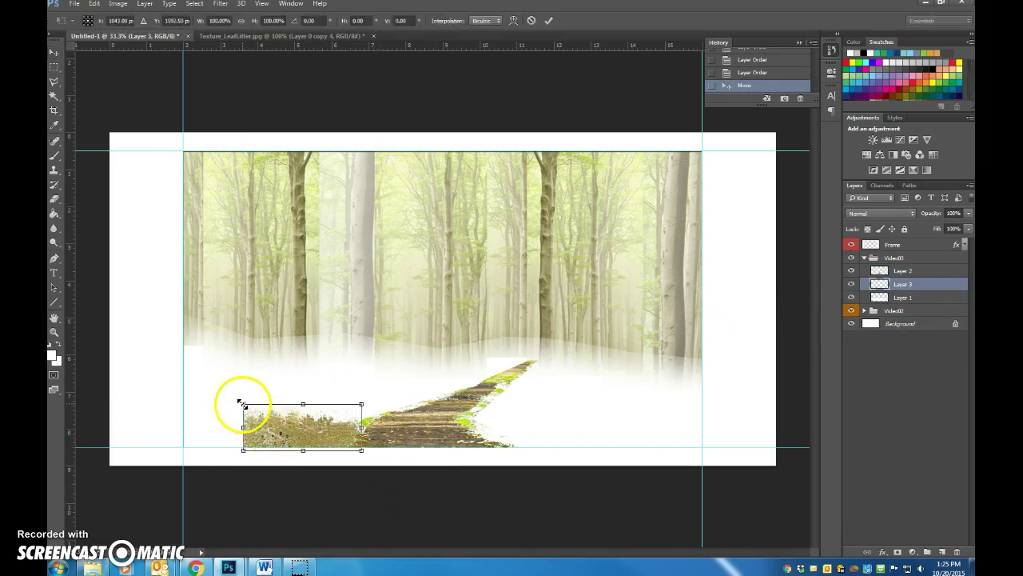
pyautogui.moveTo(243, 404); pyautogui.dragTo(153, 366)
pyautogui.press('Return')
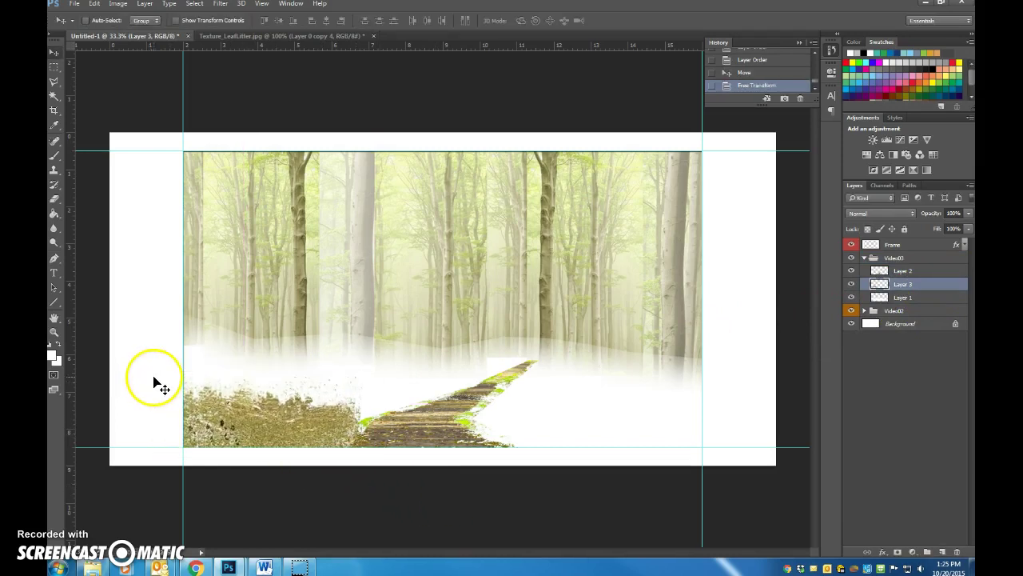
pyautogui.moveTo(291, 423)
pyautogui.mouseDown()
pyautogui.moveTo(358, 405)
pyautogui.moveTo(279, 361)
pyautogui.moveTo(304, 417)
pyautogui.mouseUp()
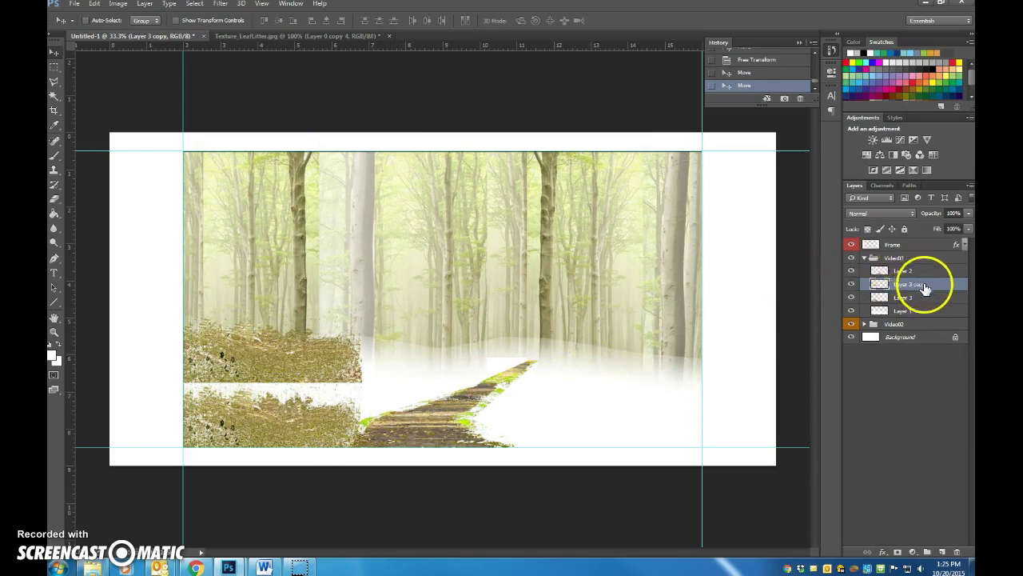
# - Reorder the leaf strips around Layer 2 and spread copies across the floor beside the path
pyautogui.moveTo(925, 291); pyautogui.dragTo(921, 269)
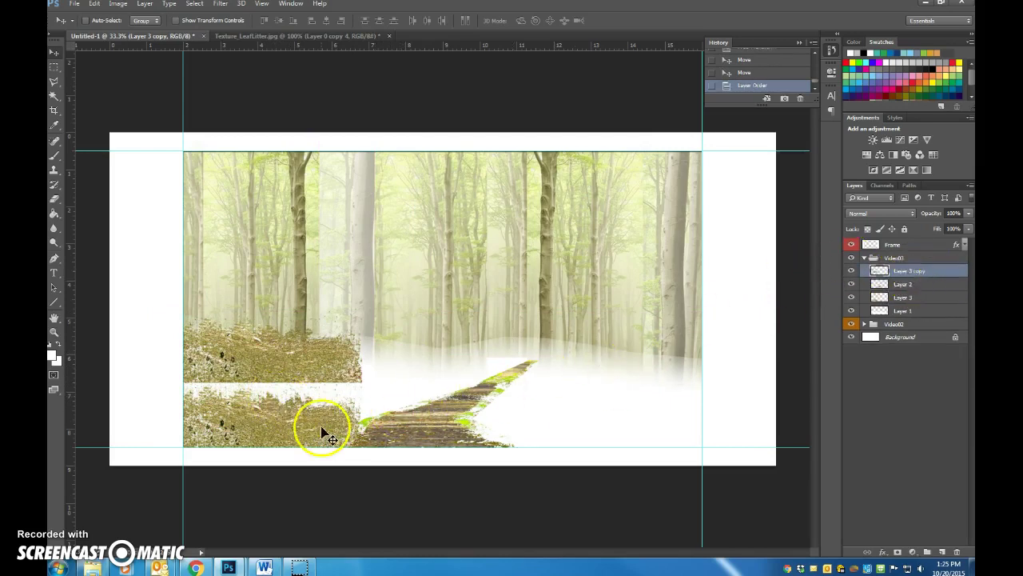
pyautogui.click(933, 284)
pyautogui.moveTo(322, 422)
pyautogui.mouseDown()
pyautogui.moveTo(345, 395)
pyautogui.moveTo(322, 422)
pyautogui.mouseUp()
pyautogui.click(903, 296)
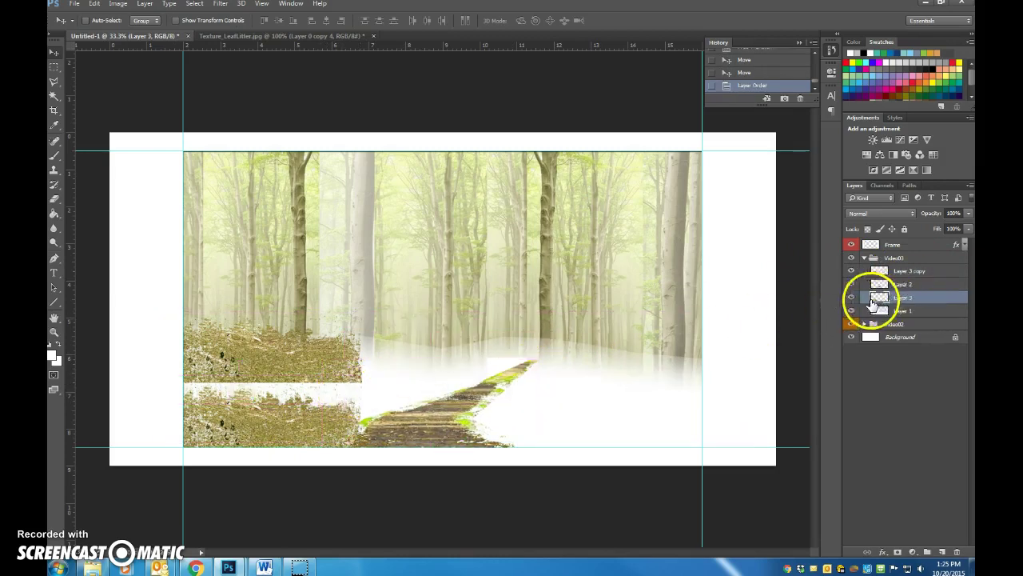
pyautogui.click(853, 297)
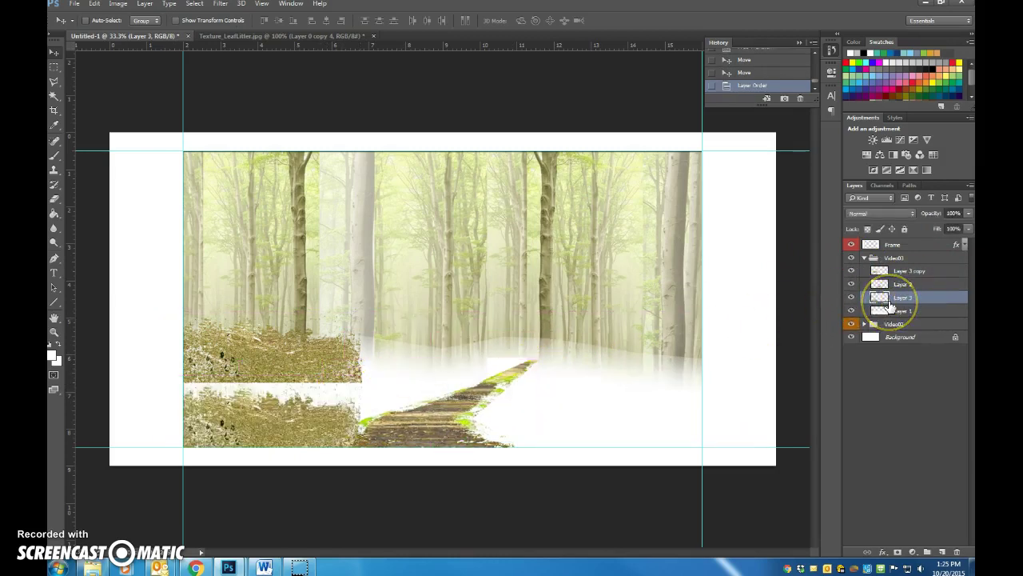
pyautogui.moveTo(926, 272); pyautogui.dragTo(928, 292)
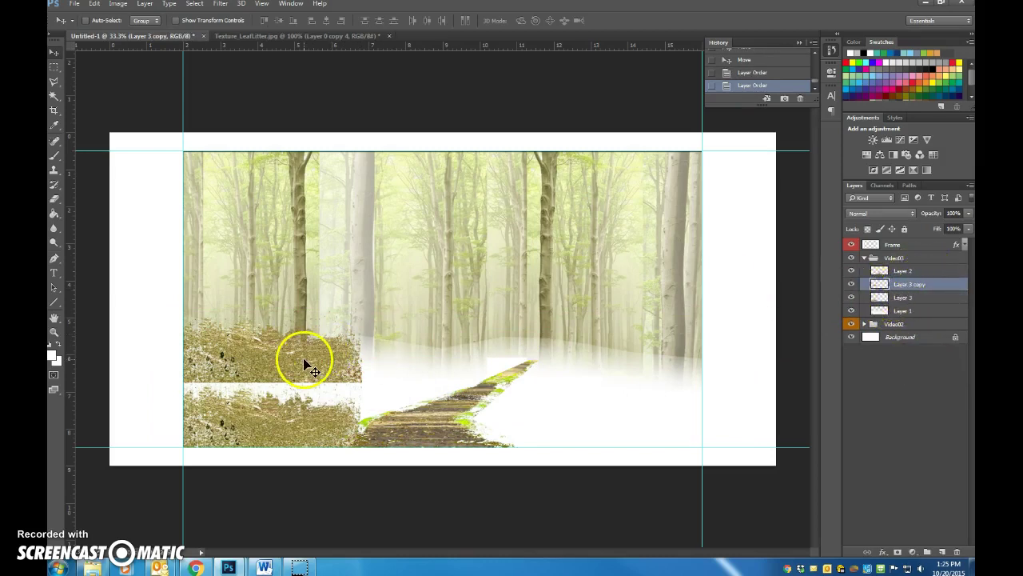
pyautogui.moveTo(304, 358); pyautogui.dragTo(647, 430)
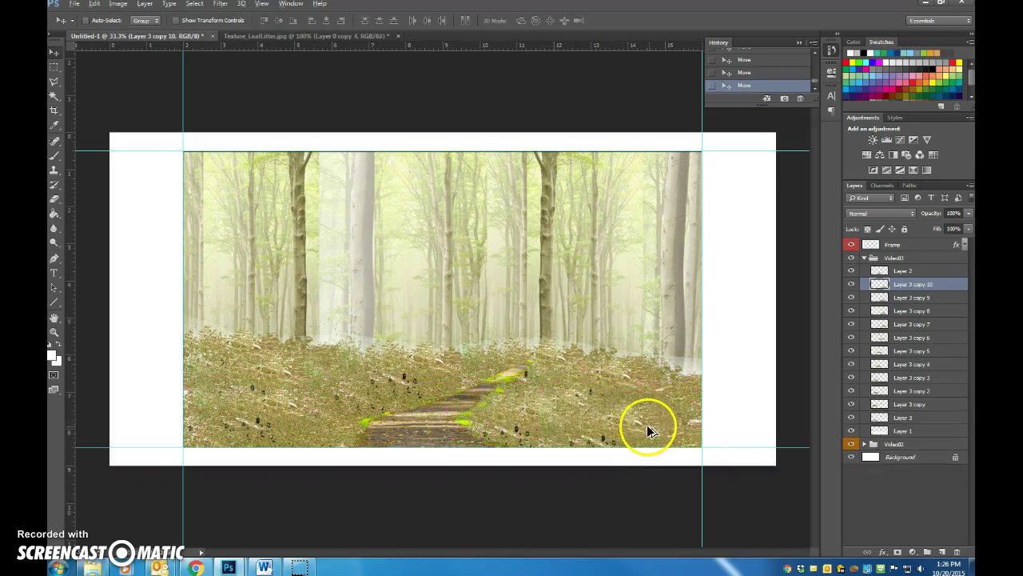
# - Set Layer 3 copy, copy 2 and copy 3 to 69% opacity
pyautogui.click(906, 419)
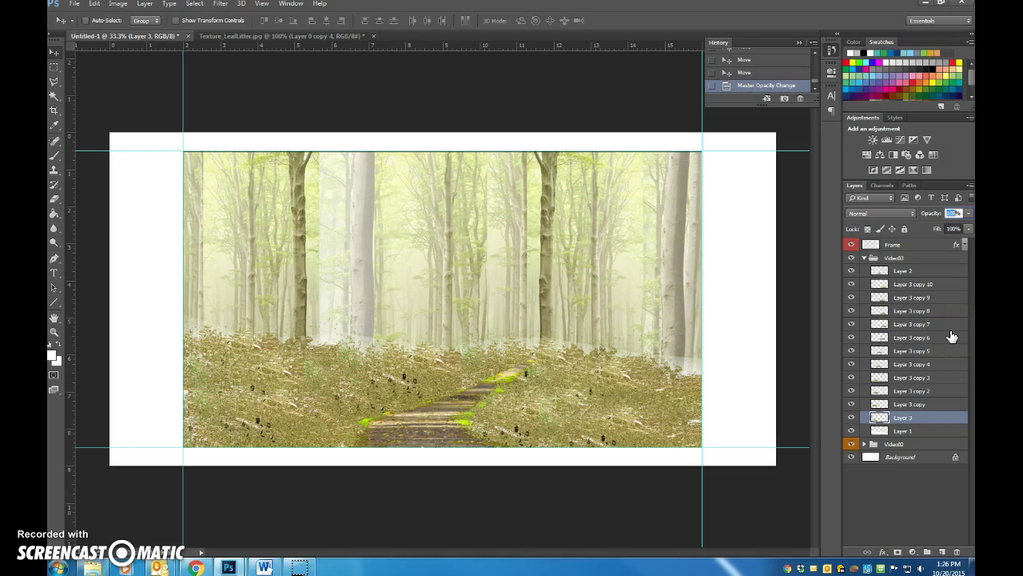
pyautogui.click(909, 404)
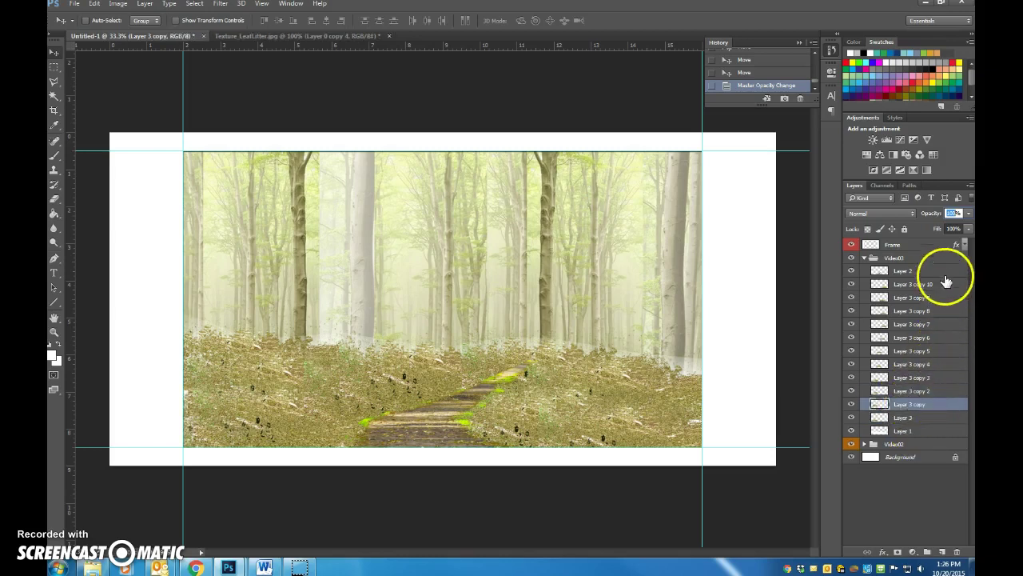
pyautogui.write('69')
pyautogui.press('Return')
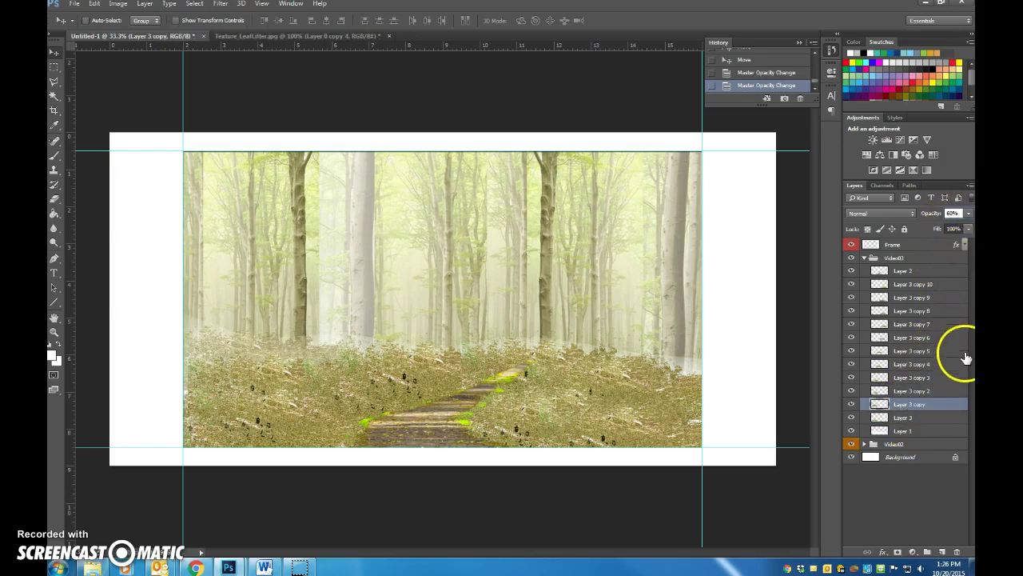
pyautogui.click(919, 391)
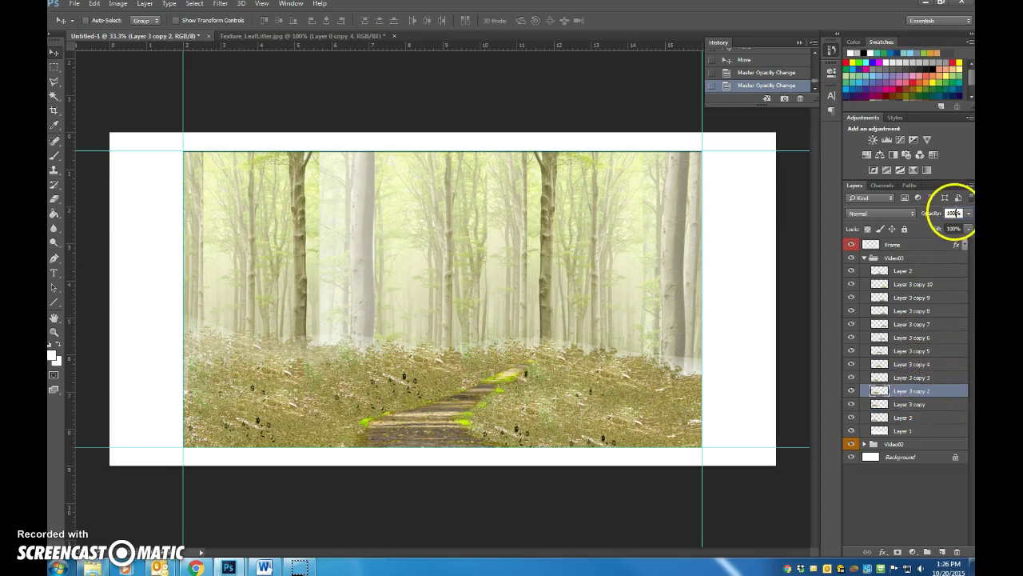
pyautogui.write('69')
pyautogui.press('Return')
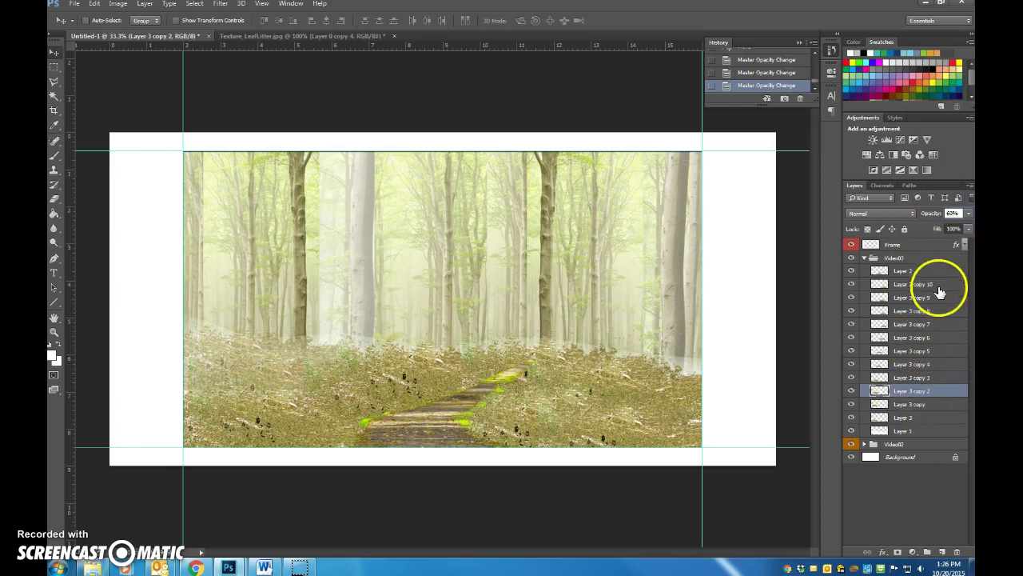
pyautogui.click(915, 379)
pyautogui.write('69')
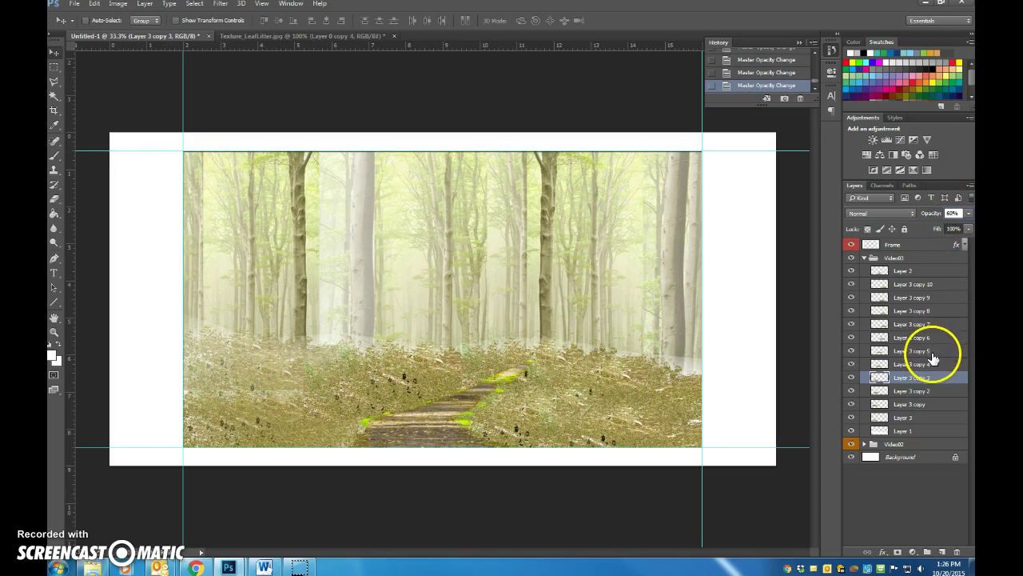
# - Pick Layer 3 copy 5 from the canvas layer list and set it to 69% opacity
pyautogui.rightClick(397, 359)
pyautogui.click(413, 365)
pyautogui.rightClick(400, 357)
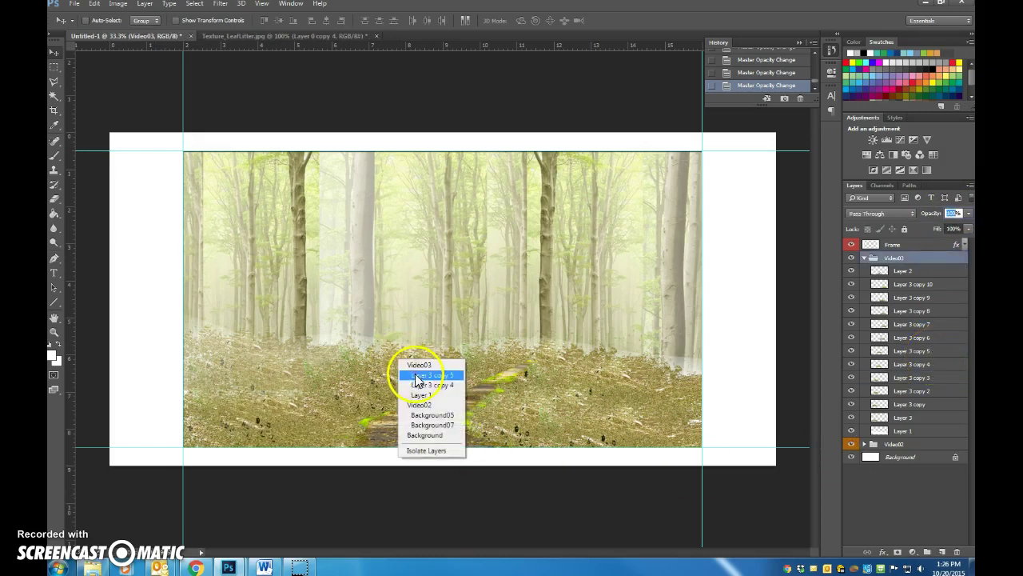
pyautogui.click(427, 373)
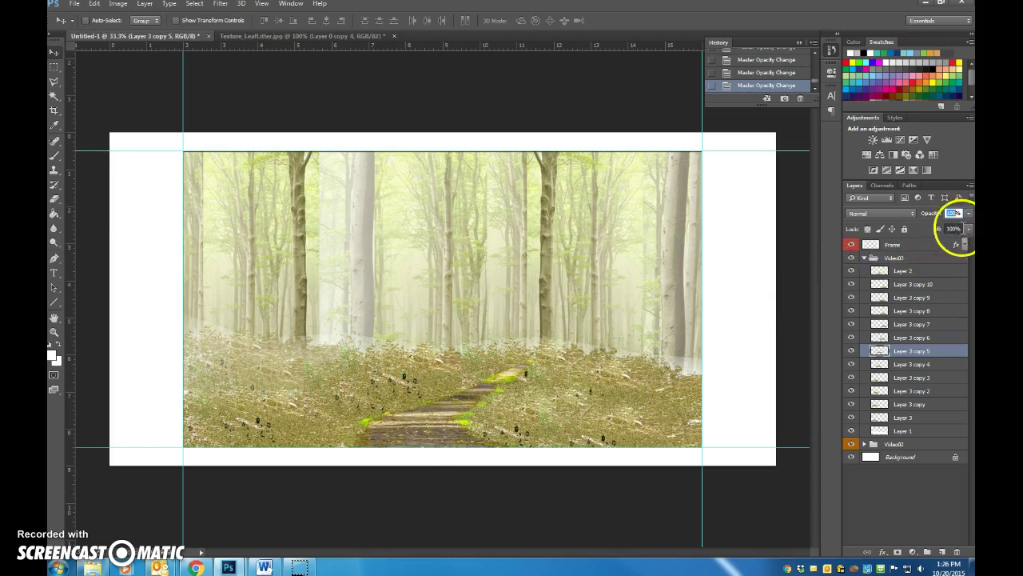
pyautogui.write('69')
# - Set Layer 3 copy 6 and Layer 3 copy 7 to 60% opacity
pyautogui.rightClick(512, 348)
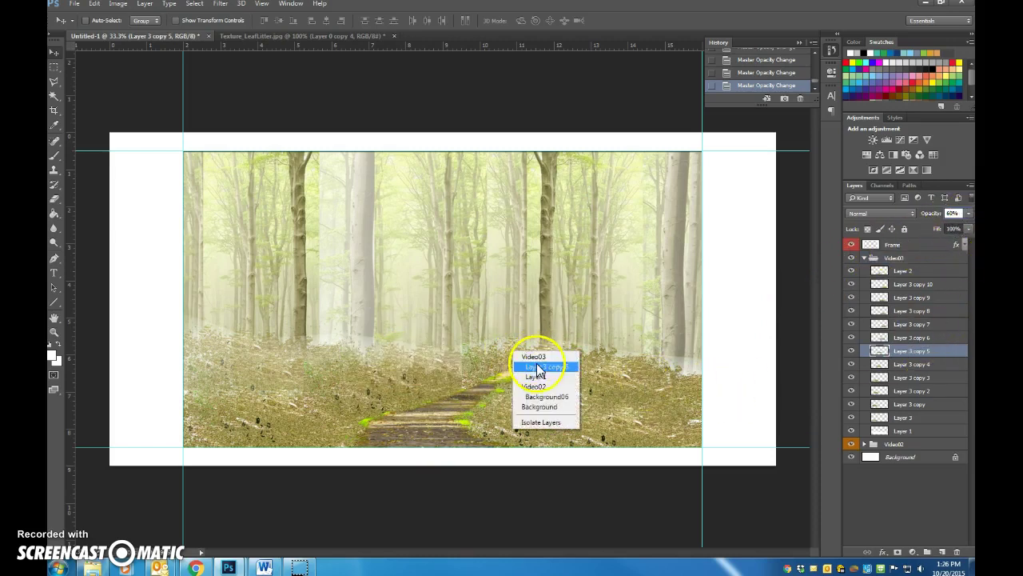
pyautogui.click(532, 366)
pyautogui.click(949, 213)
pyautogui.write('6')
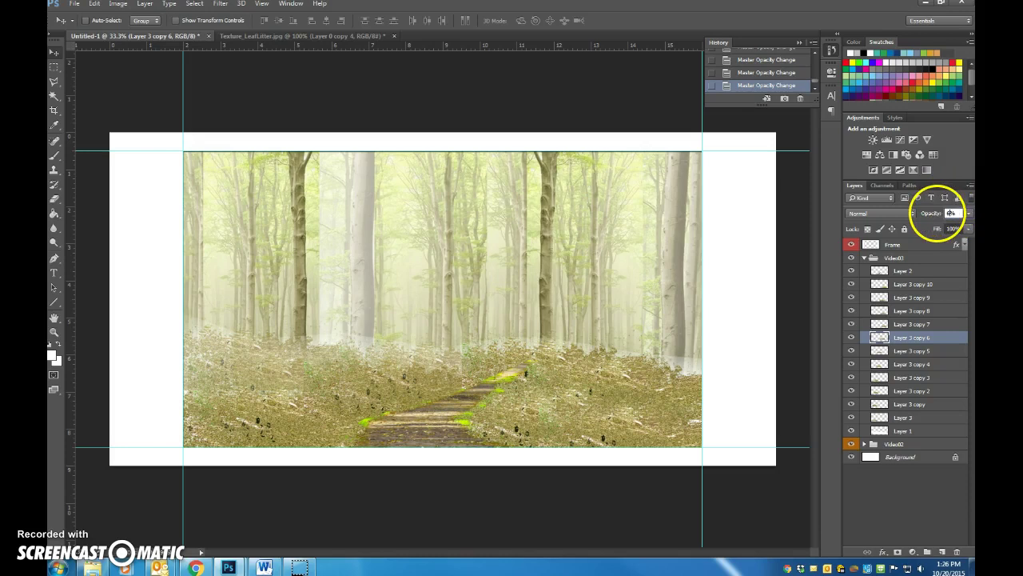
pyautogui.write('0')
pyautogui.rightClick(640, 388)
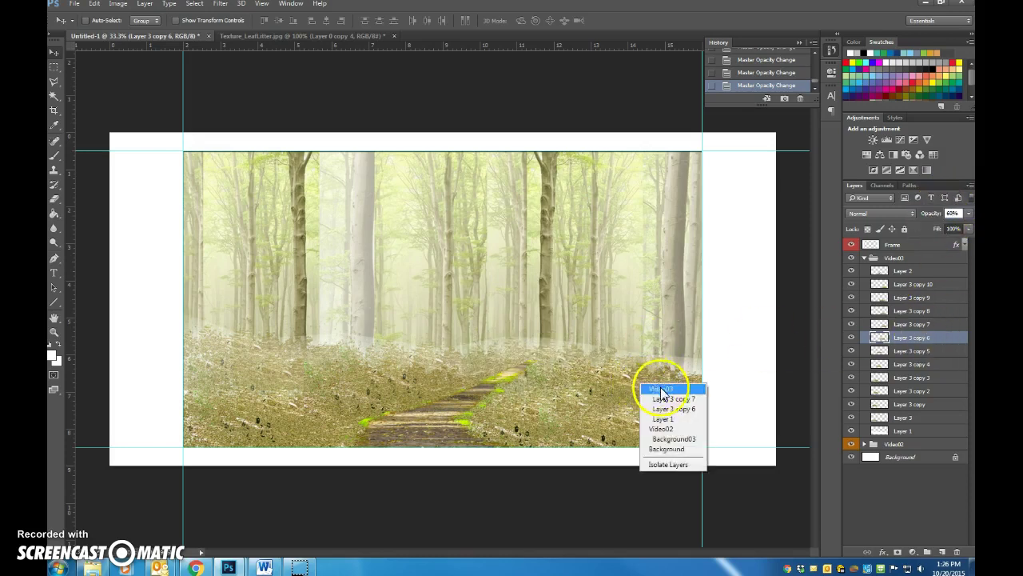
pyautogui.click(657, 397)
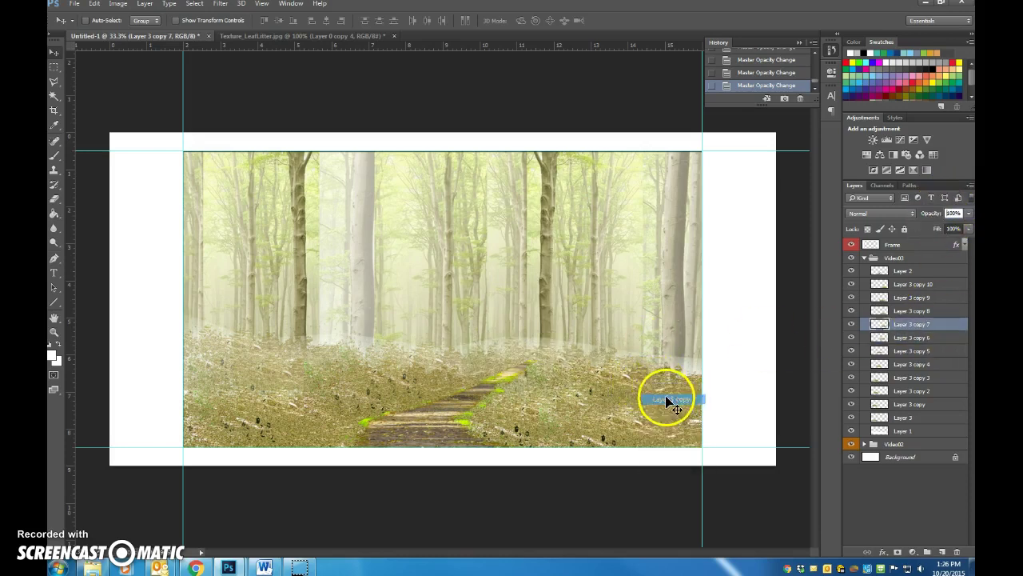
pyautogui.click(950, 212)
pyautogui.write('60')
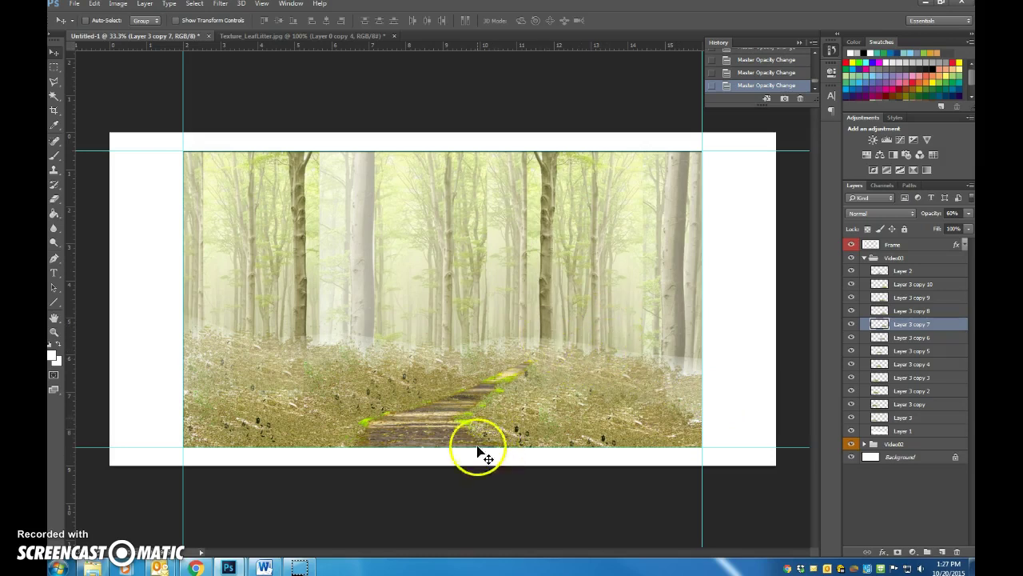
# - Open the Background_Trees image file
pyautogui.click(74, 4)
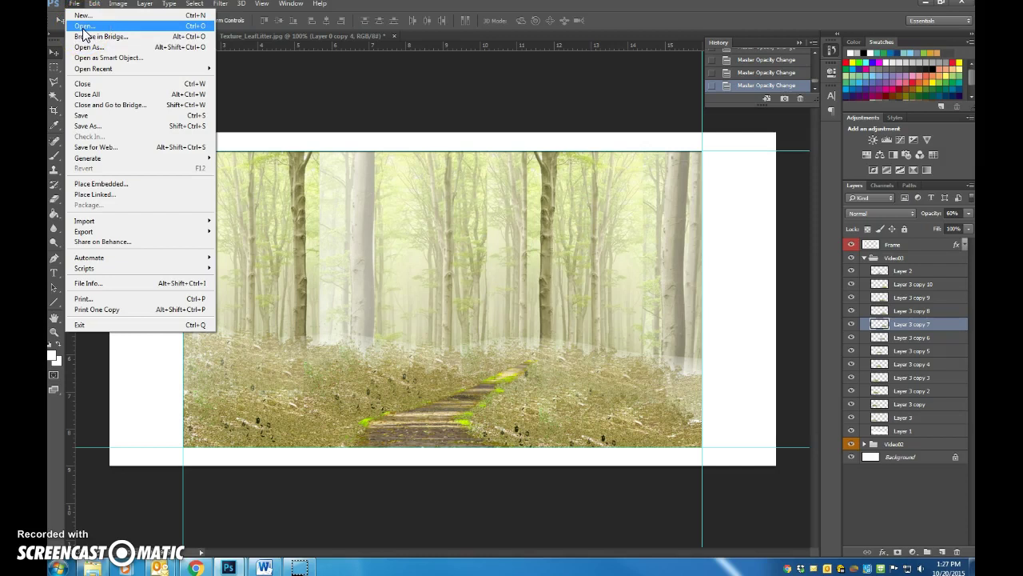
pyautogui.click(83, 27)
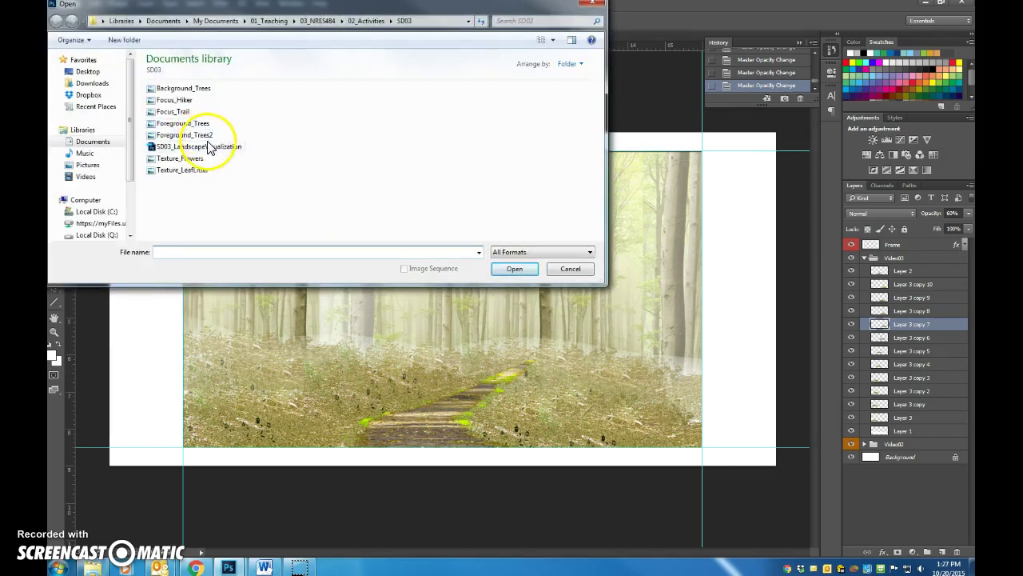
pyautogui.doubleClick(188, 88)
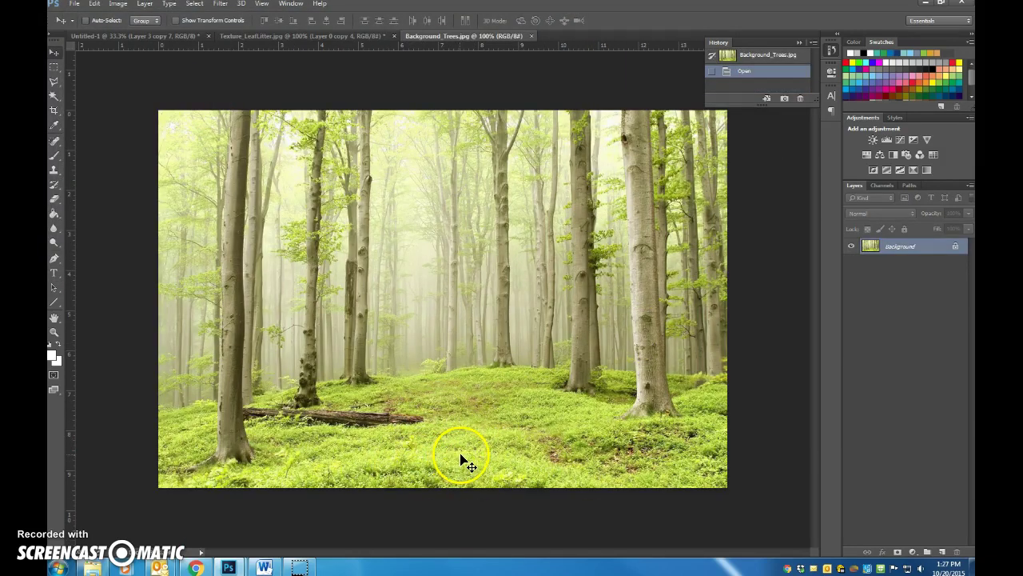
# - Lasso-trace the grassy ground along the photo's bottom edge into a closed selection
pyautogui.press('m')
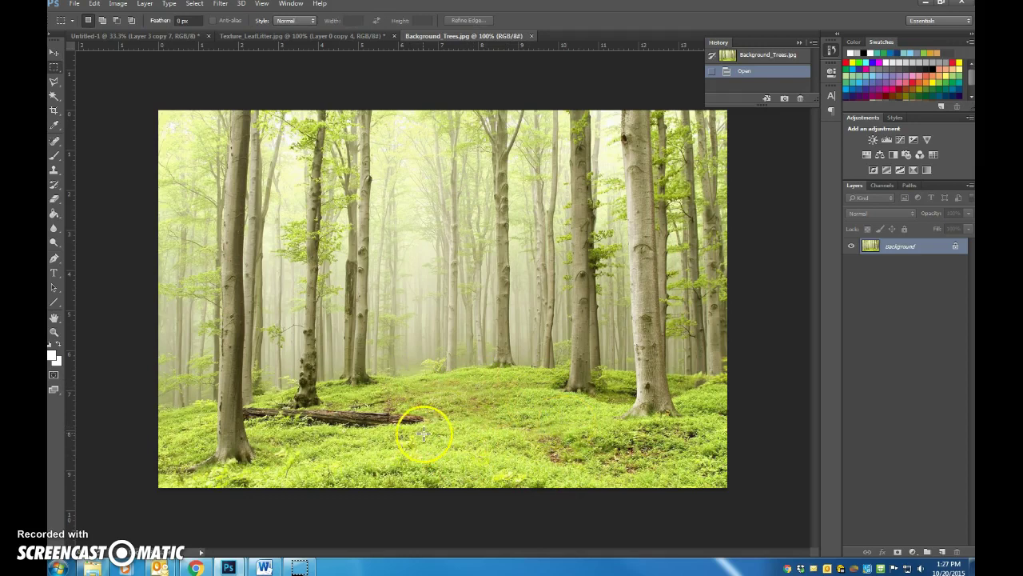
pyautogui.press('l')
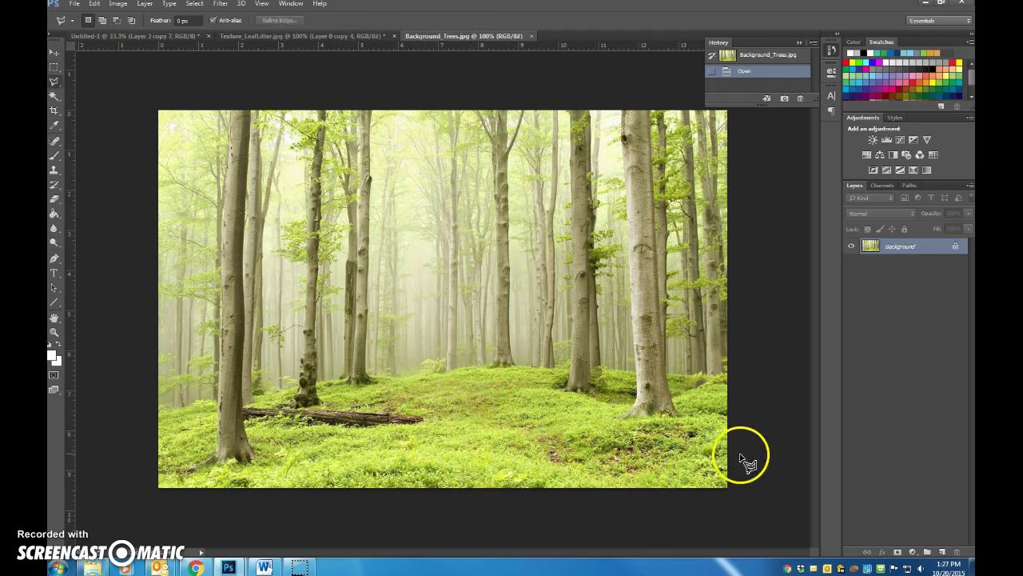
pyautogui.moveTo(631, 430); pyautogui.dragTo(531, 395)
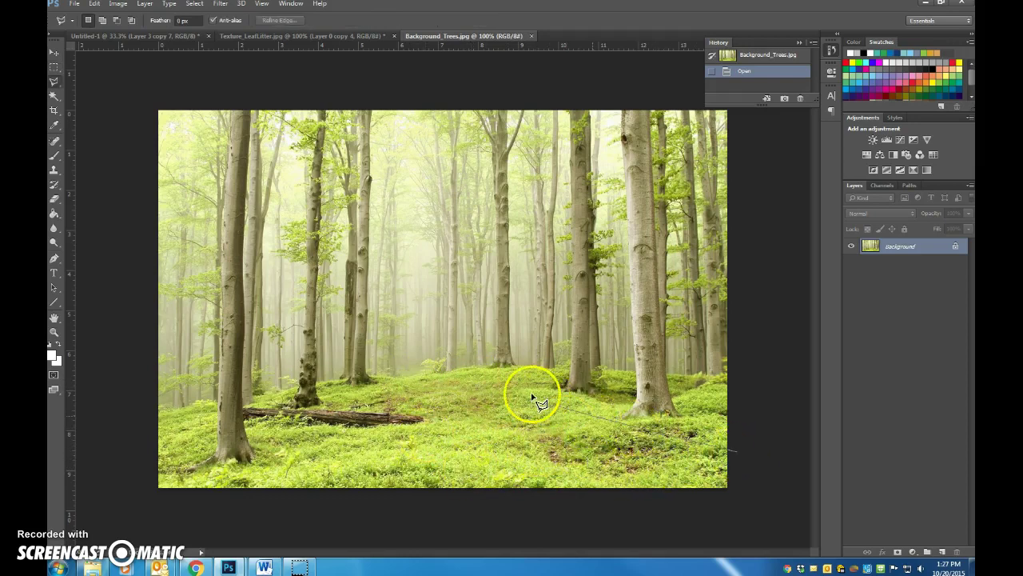
pyautogui.moveTo(477, 376)
pyautogui.mouseDown()
pyautogui.moveTo(378, 396)
pyautogui.moveTo(331, 430)
pyautogui.mouseUp()
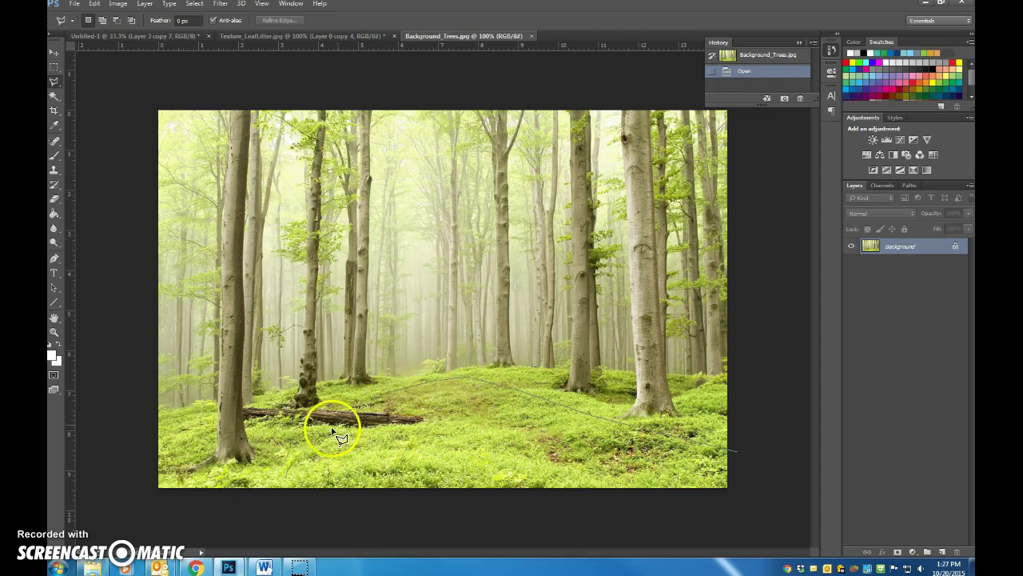
pyautogui.moveTo(269, 467); pyautogui.dragTo(179, 494)
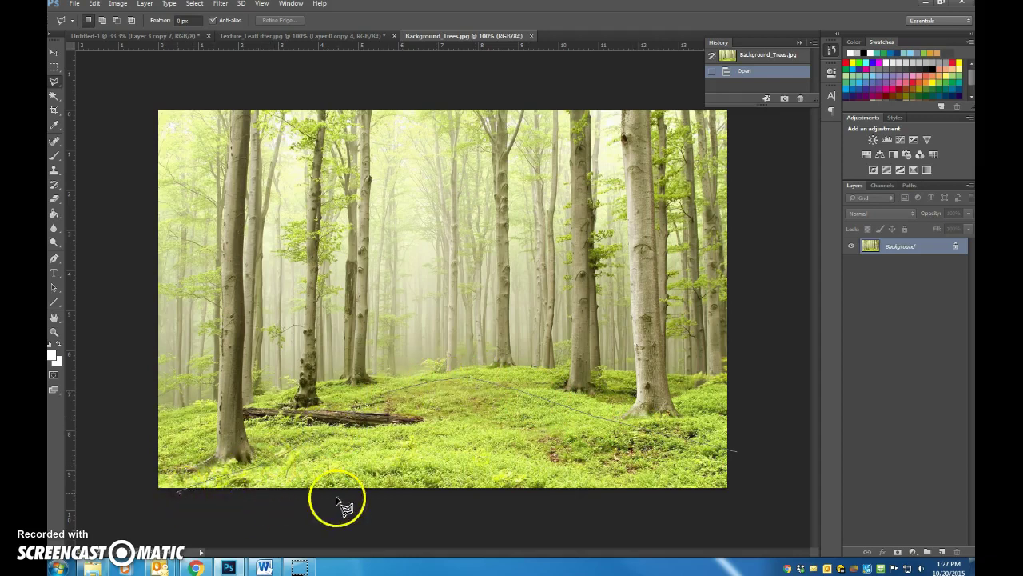
pyautogui.moveTo(337, 504)
pyautogui.mouseDown()
pyautogui.moveTo(583, 521)
pyautogui.moveTo(690, 513)
pyautogui.moveTo(755, 476)
pyautogui.moveTo(735, 456)
pyautogui.mouseUp()
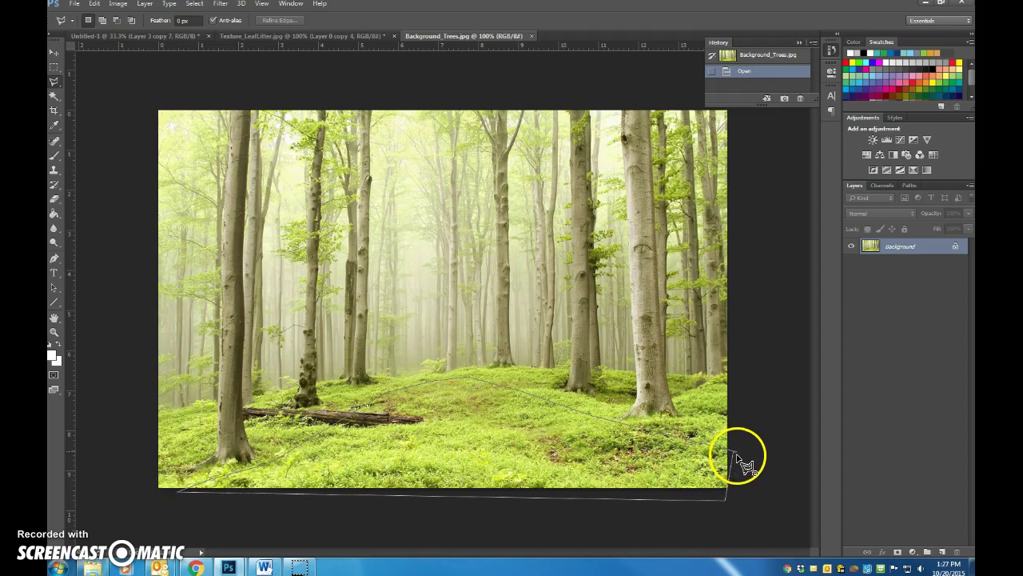
pyautogui.doubleClick(737, 455)
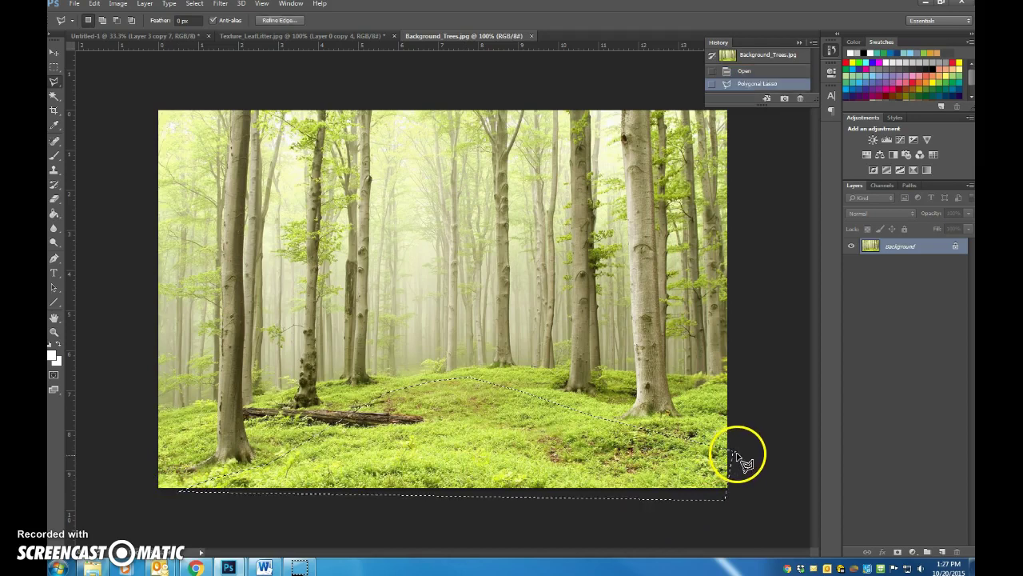
# - Paste the grass patch into Untitled-1 and move it to the bottom left
pyautogui.click(298, 36)
pyautogui.click(144, 36)
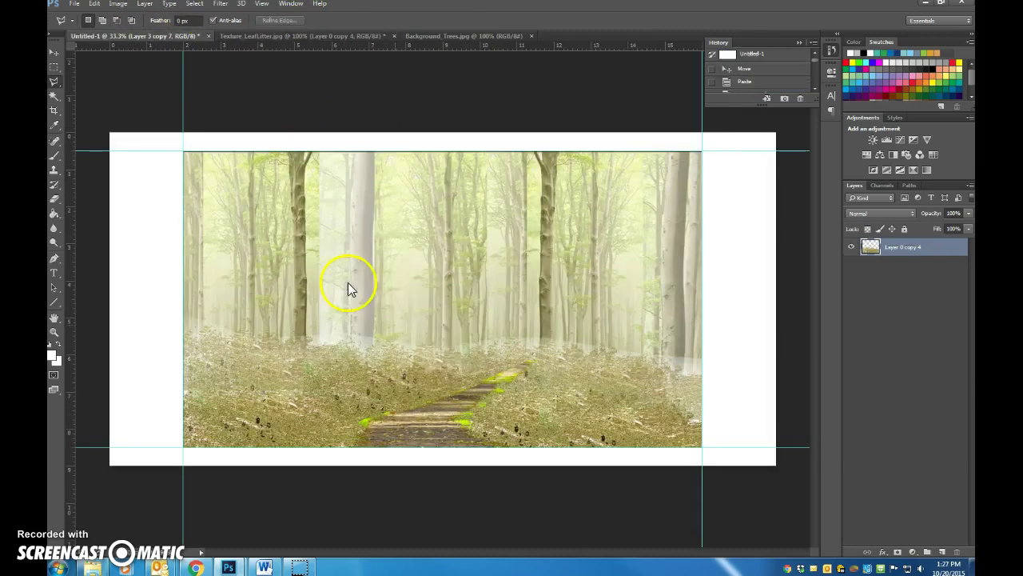
pyautogui.hotkey('ctrl', 'v')
pyautogui.press('v')
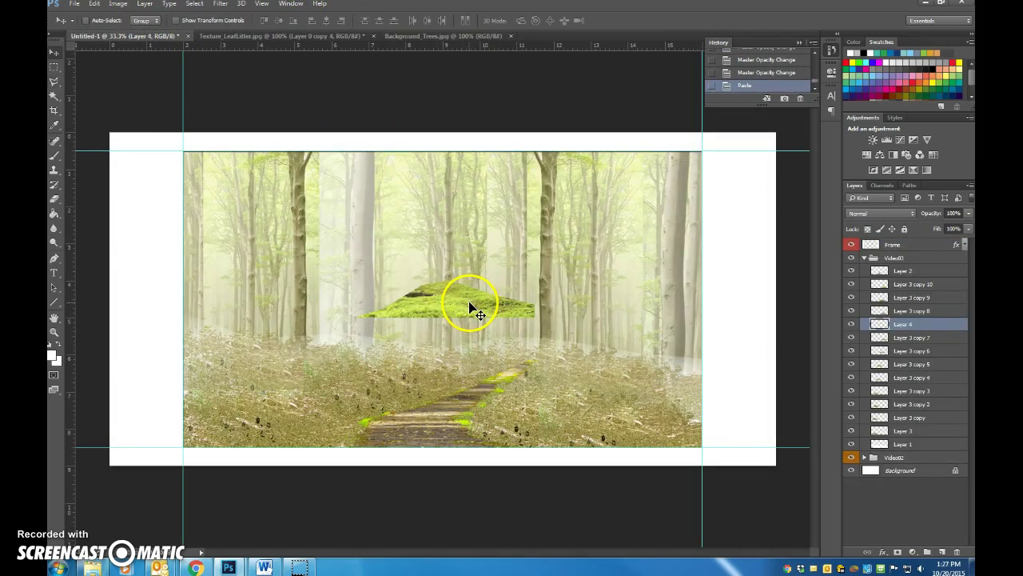
pyautogui.moveTo(471, 308); pyautogui.dragTo(314, 444)
# - Scale the grass patch to about 167% and fit it beside the wooden path
pyautogui.hotkey('ctrl', 't')
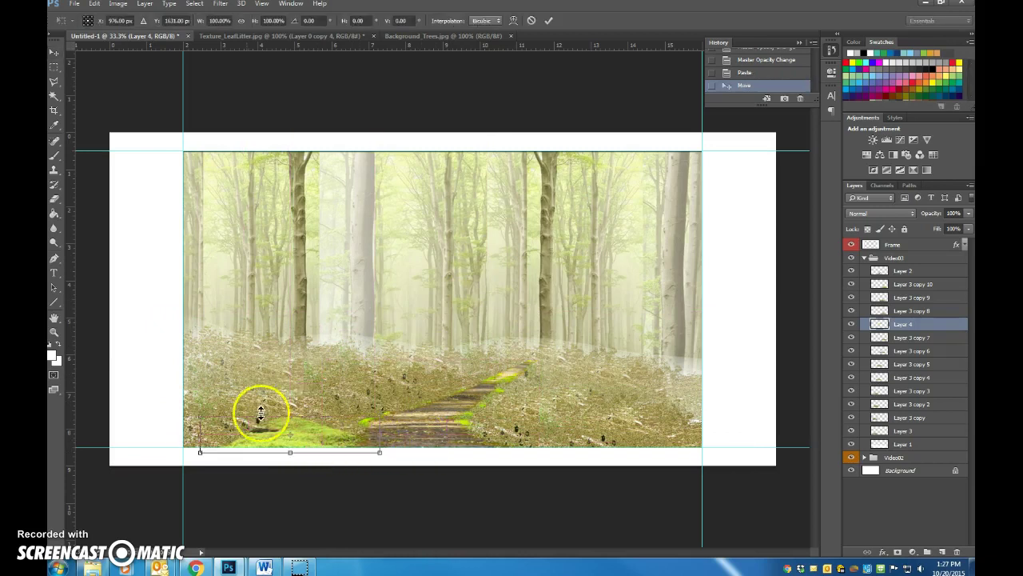
pyautogui.moveTo(200, 416); pyautogui.dragTo(90, 328)
pyautogui.moveTo(315, 435); pyautogui.dragTo(355, 429)
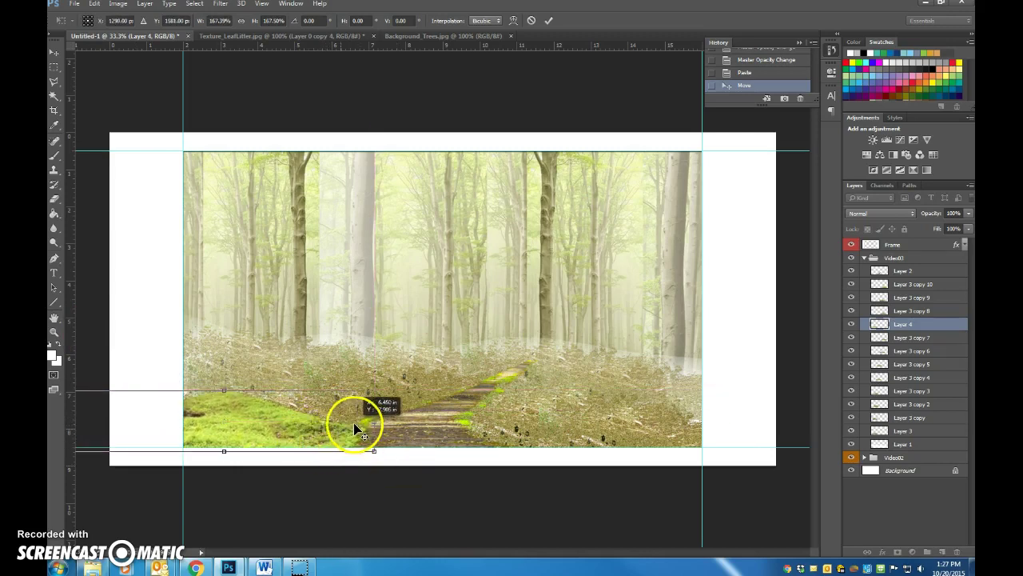
pyautogui.press('Return')
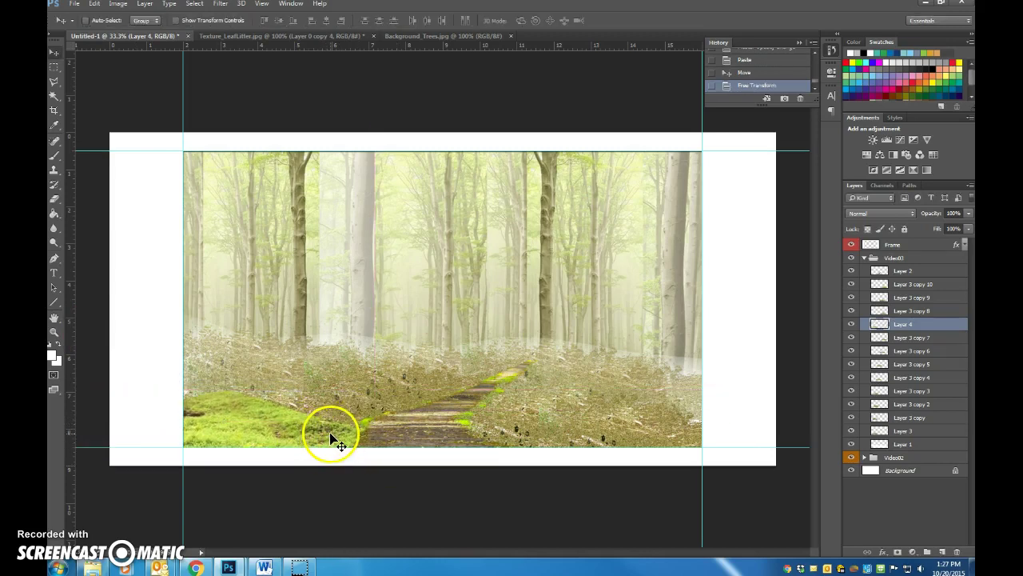
pyautogui.moveTo(324, 433); pyautogui.dragTo(377, 427)
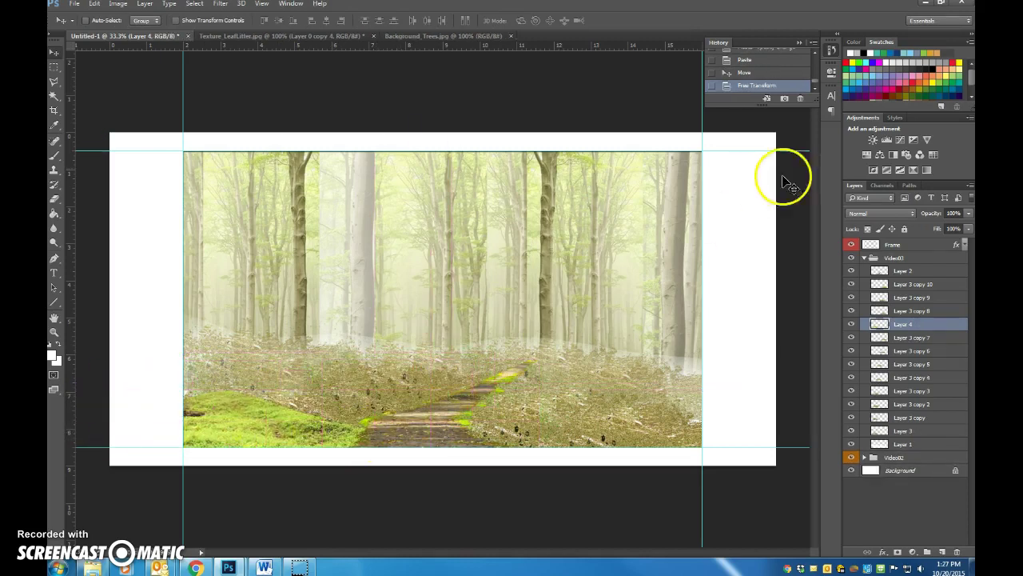
pyautogui.moveTo(280, 434)
pyautogui.mouseDown()
pyautogui.moveTo(315, 411)
pyautogui.moveTo(419, 391)
pyautogui.moveTo(337, 406)
pyautogui.moveTo(283, 434)
pyautogui.moveTo(272, 424)
pyautogui.mouseUp()
# - Nudge the Layer 3 copy 5 piece and move the Layer 4 moss patch up along the path
pyautogui.rightClick(424, 376)
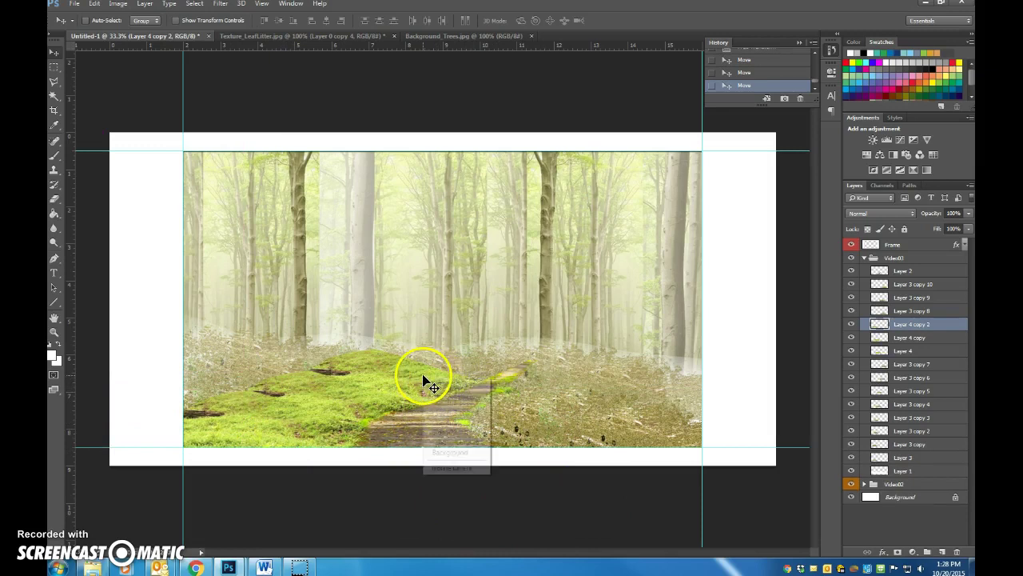
pyautogui.click(441, 401)
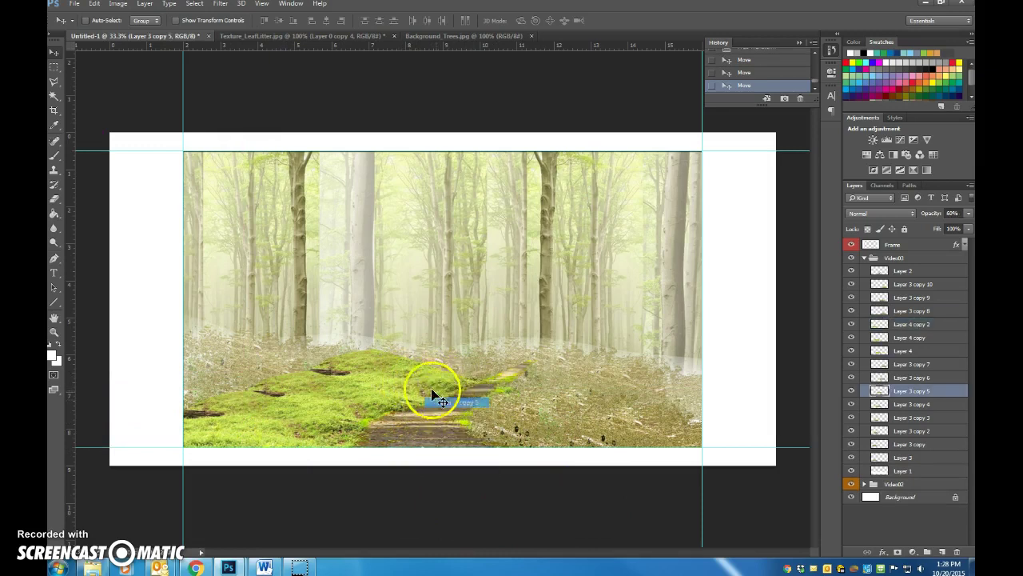
pyautogui.moveTo(434, 389)
pyautogui.mouseDown()
pyautogui.moveTo(472, 370)
pyautogui.moveTo(430, 382)
pyautogui.mouseUp()
pyautogui.rightClick(386, 374)
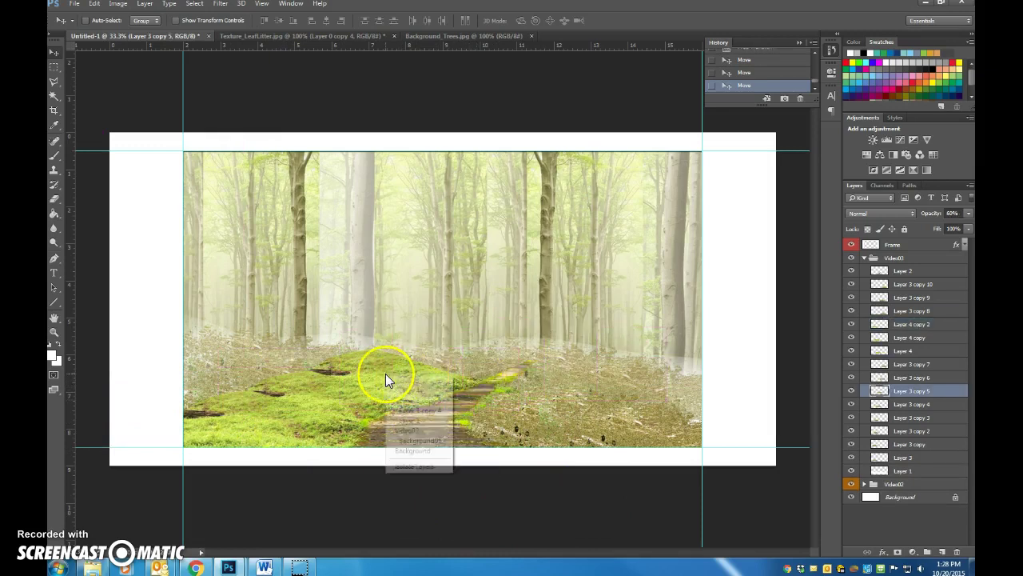
pyautogui.click(416, 408)
pyautogui.rightClick(396, 375)
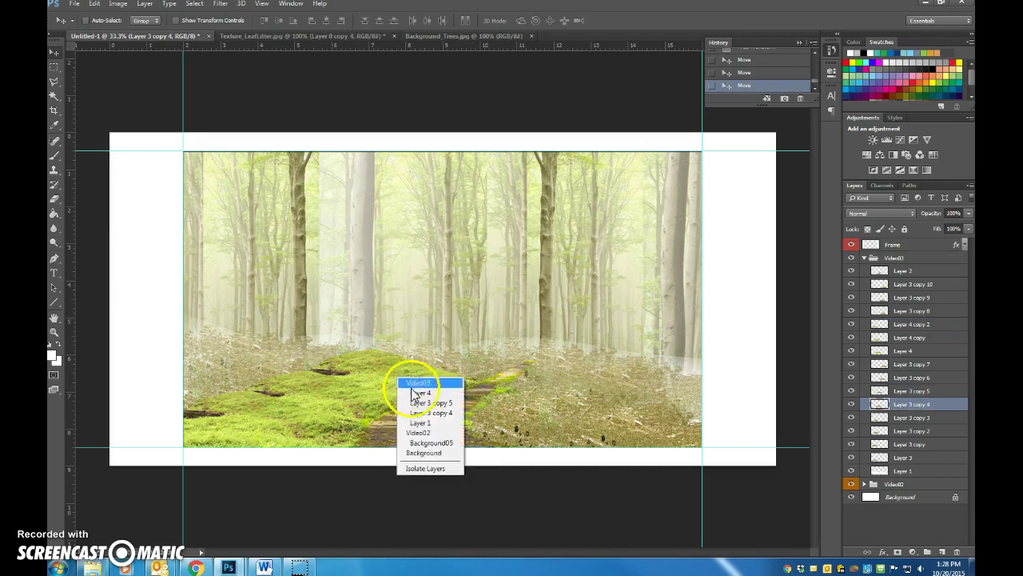
pyautogui.click(408, 391)
pyautogui.moveTo(407, 389); pyautogui.dragTo(436, 381)
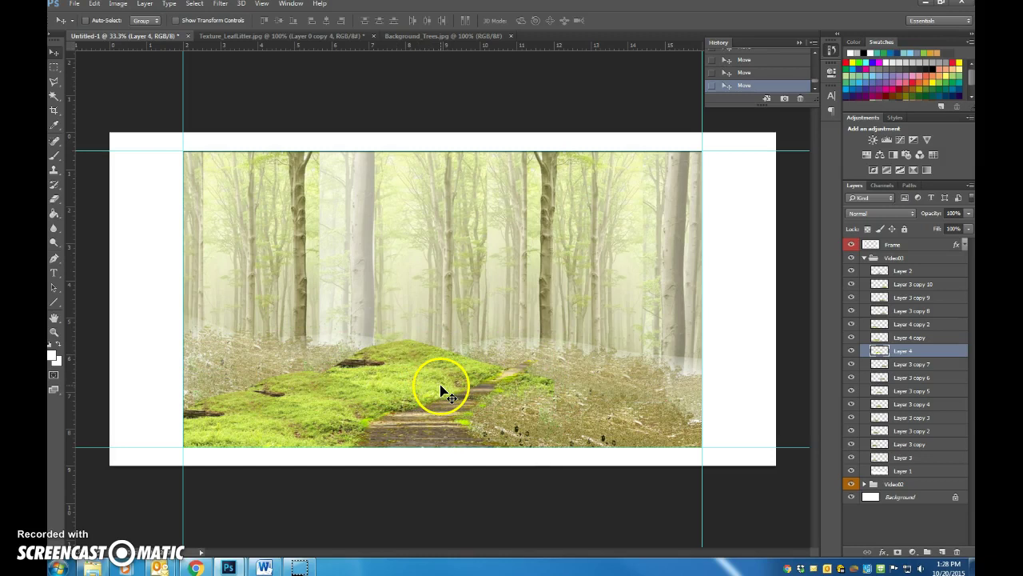
# - Scale the Layer 4 moss patch down to about 84% and shift it slightly left
pyautogui.hotkey('ctrl', 't')
pyautogui.moveTo(268, 340); pyautogui.dragTo(302, 348)
pyautogui.moveTo(469, 370)
pyautogui.mouseDown()
pyautogui.moveTo(495, 369)
pyautogui.moveTo(466, 369)
pyautogui.mouseUp()
pyautogui.press('Return')
# - Reposition the Layer 4 copy moss patch and place another moss patch right of the path
pyautogui.rightClick(355, 398)
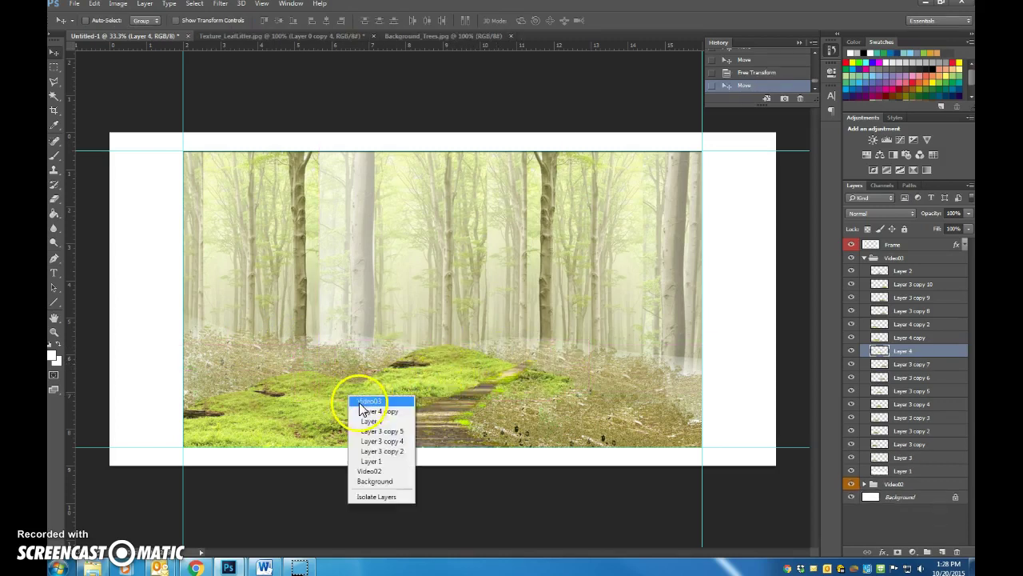
pyautogui.click(355, 406)
pyautogui.rightClick(356, 407)
pyautogui.click(357, 413)
pyautogui.moveTo(357, 416); pyautogui.dragTo(391, 427)
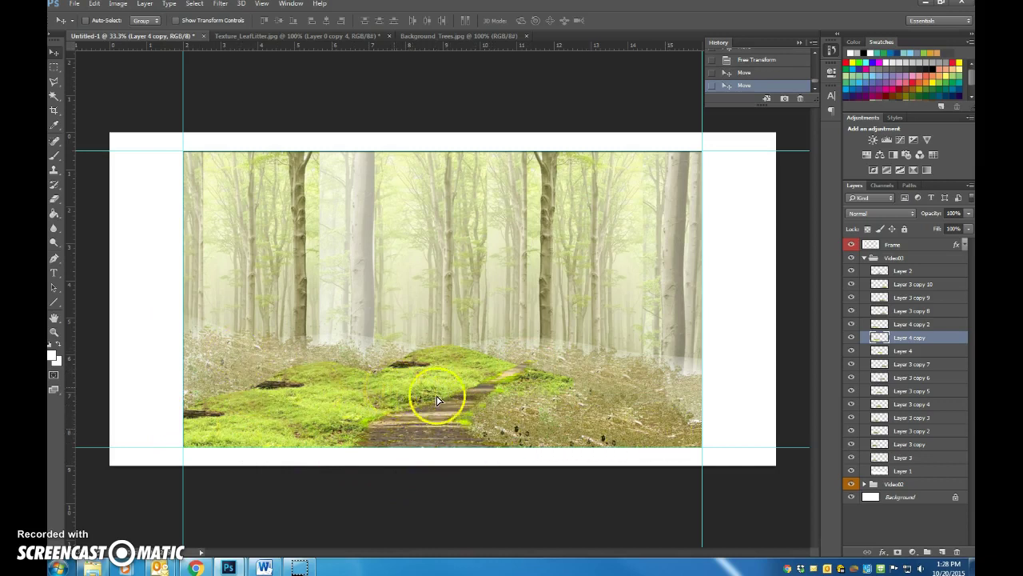
pyautogui.moveTo(439, 400); pyautogui.dragTo(660, 388)
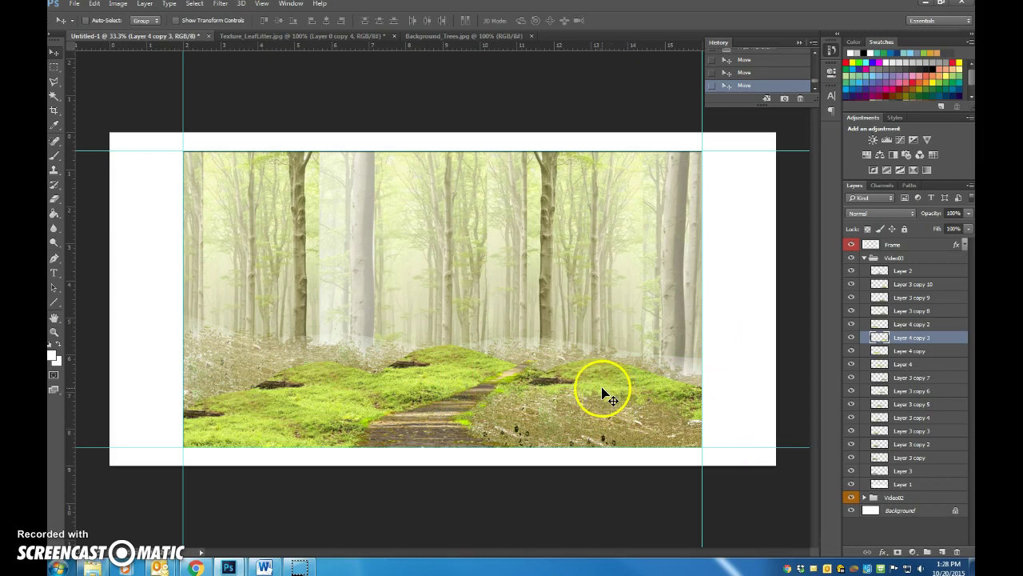
# - Erase the ragged moss on the patch right of the path
pyautogui.press('w')
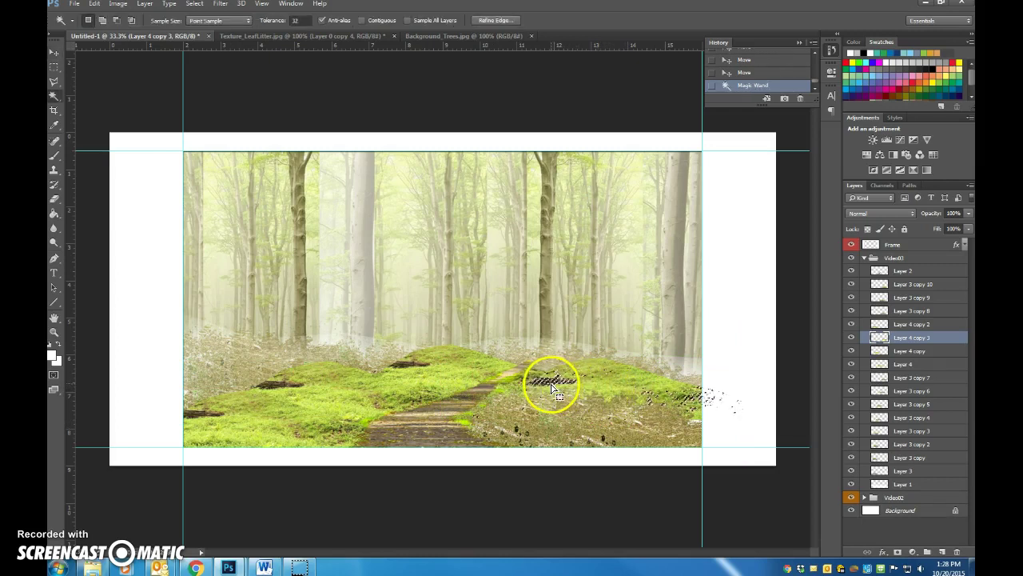
pyautogui.hotkey('ctrl', 'd')
pyautogui.click(543, 382)
pyautogui.hotkey('ctrl', 'z')
pyautogui.press('e')
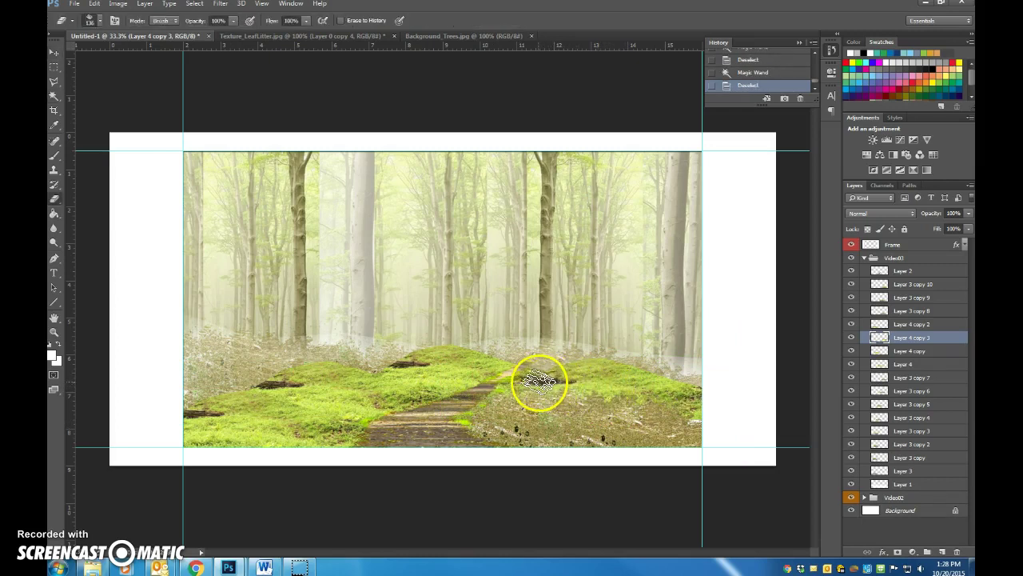
pyautogui.moveTo(536, 382)
pyautogui.mouseDown()
pyautogui.moveTo(580, 393)
pyautogui.moveTo(664, 464)
pyautogui.mouseUp()
# - Erase the ragged edges of the Layer 4 copy moss left of the path
pyautogui.press('v')
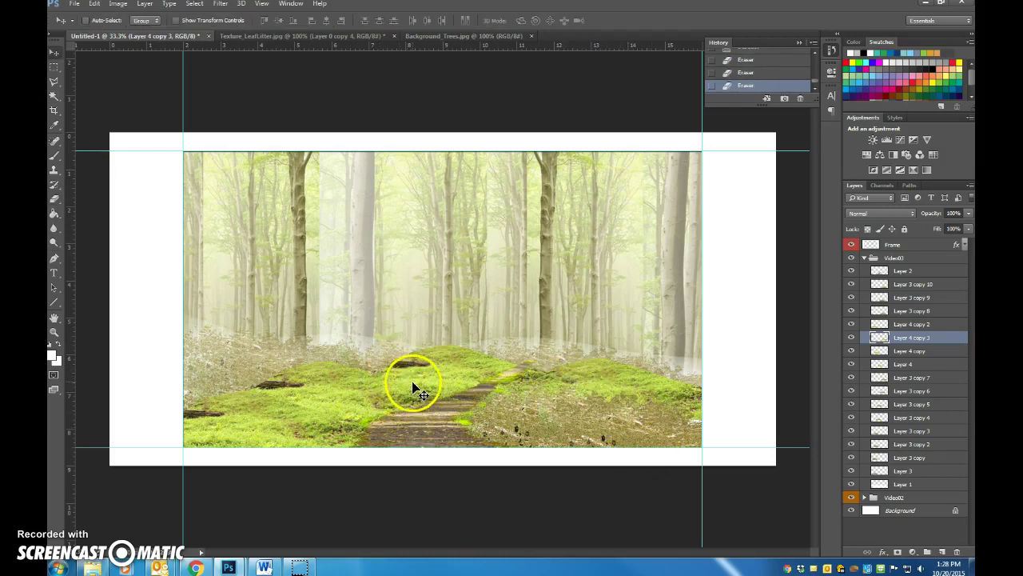
pyautogui.rightClick(338, 385)
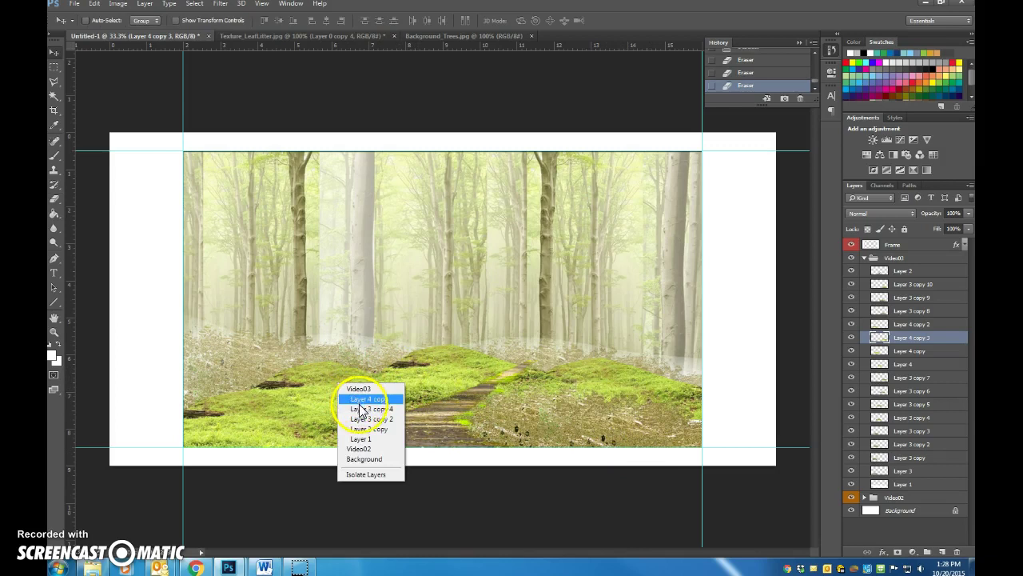
pyautogui.click(360, 399)
pyautogui.press('e')
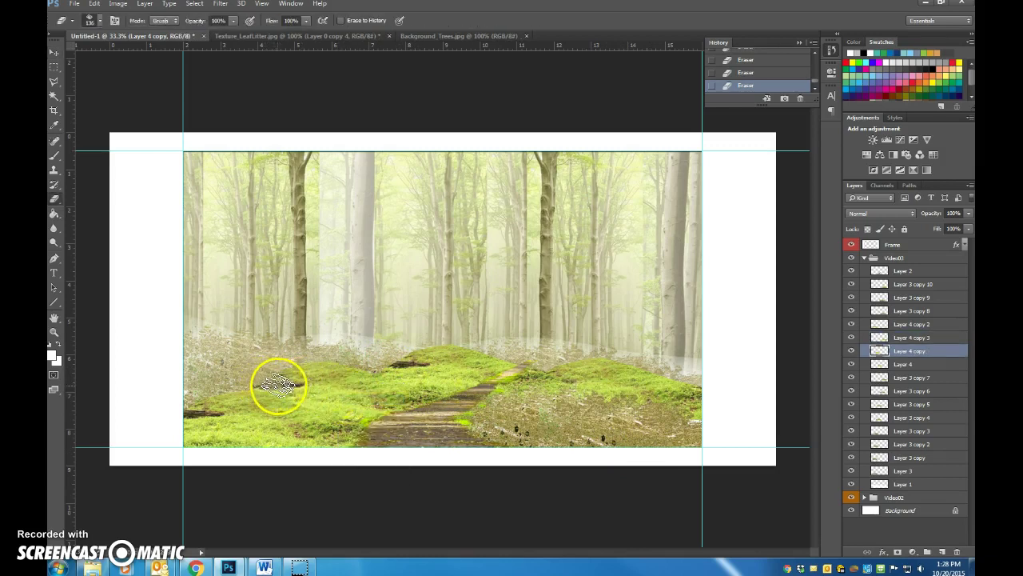
pyautogui.moveTo(278, 386)
pyautogui.mouseDown()
pyautogui.moveTo(301, 383)
pyautogui.moveTo(264, 388)
pyautogui.moveTo(317, 439)
pyautogui.moveTo(372, 428)
pyautogui.moveTo(234, 448)
pyautogui.moveTo(281, 365)
pyautogui.moveTo(274, 376)
pyautogui.moveTo(307, 368)
pyautogui.mouseUp()
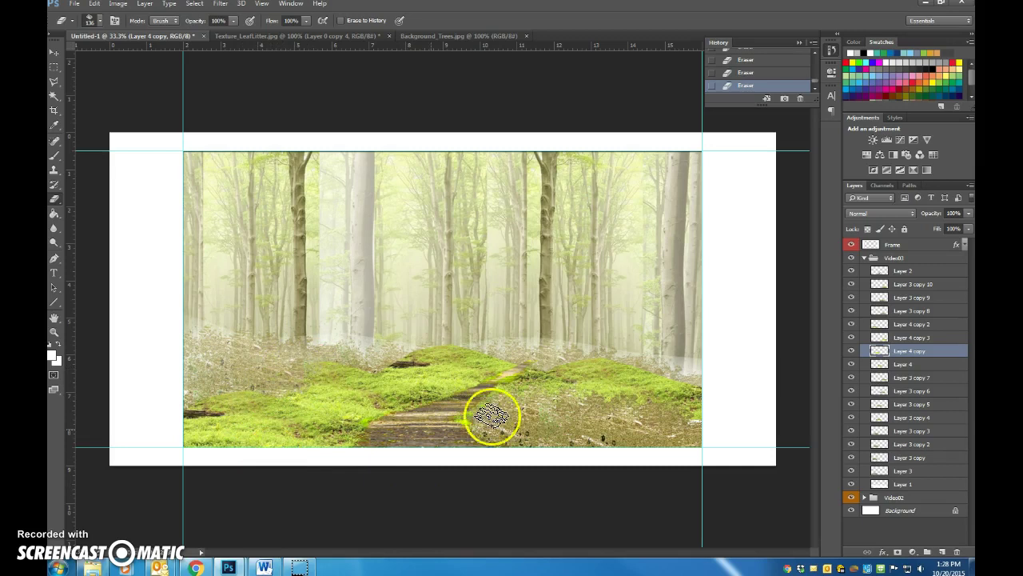
# - Erase Layer 4's upper moss edge near the path's far end to reveal more path
pyautogui.press('v')
pyautogui.rightClick(450, 368)
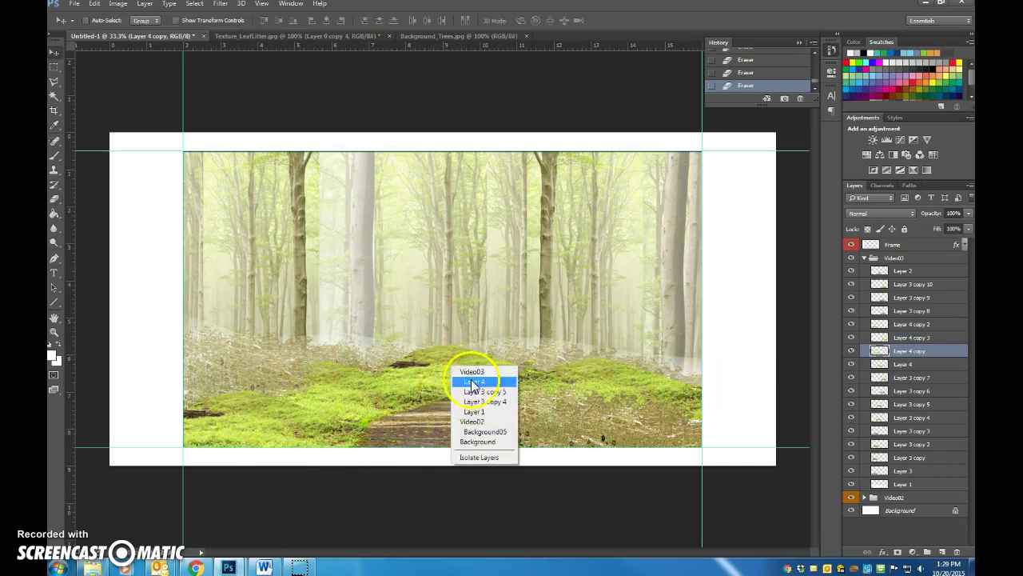
pyautogui.click(478, 382)
pyautogui.press('e')
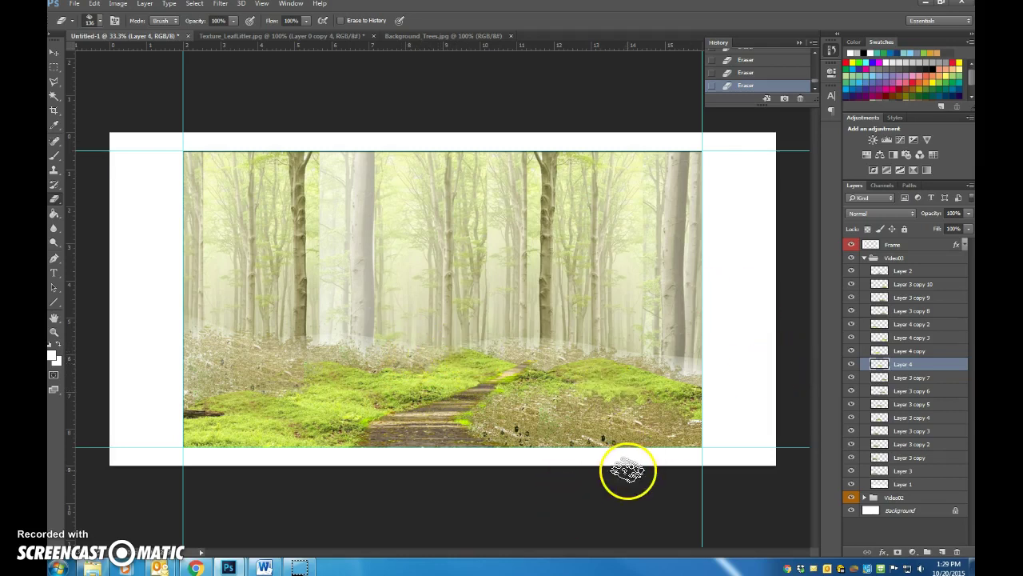
pyautogui.press('v')
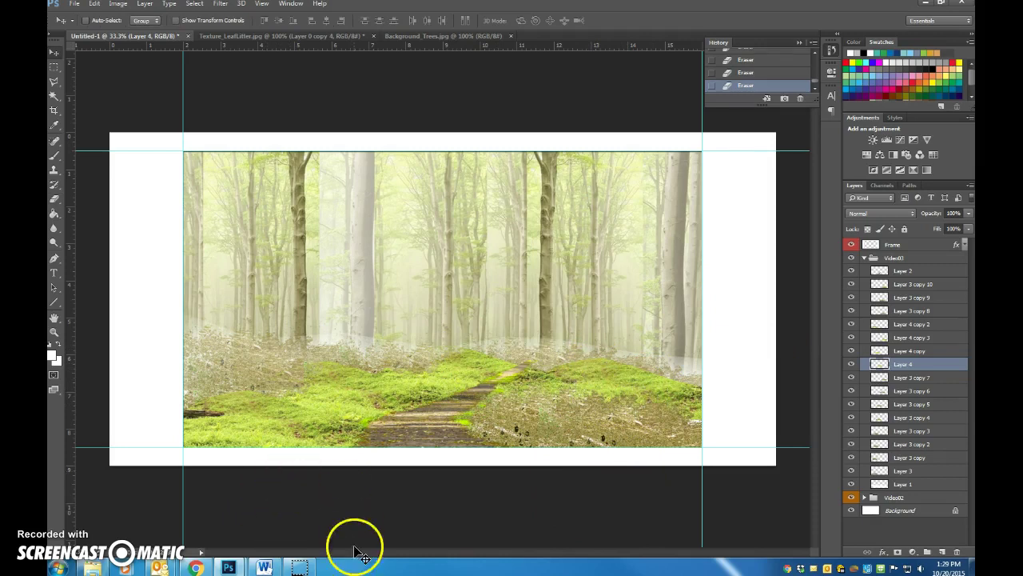
# - Open the Texture_Flowers image file
pyautogui.click(74, 4)
pyautogui.click(80, 25)
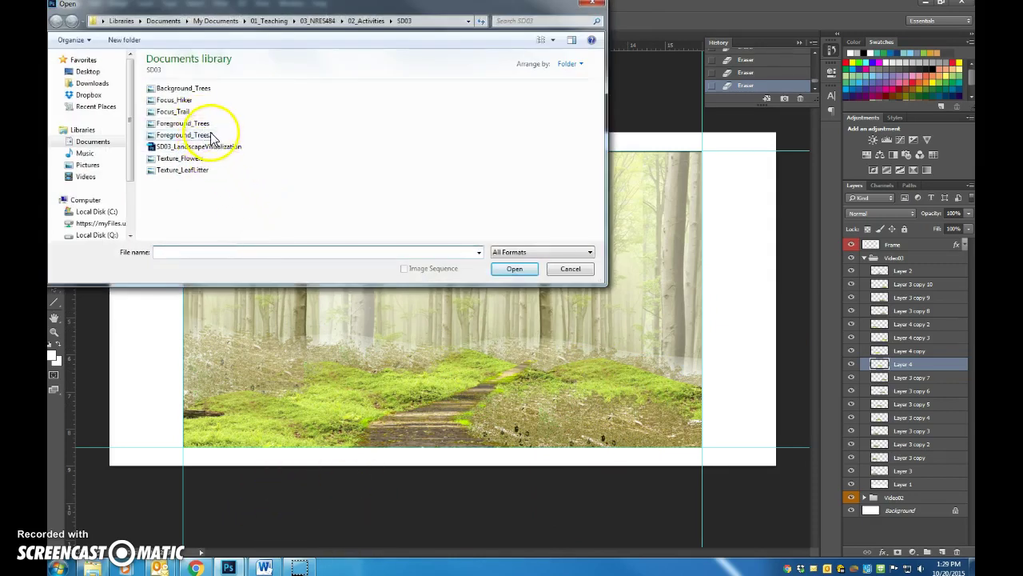
pyautogui.doubleClick(190, 159)
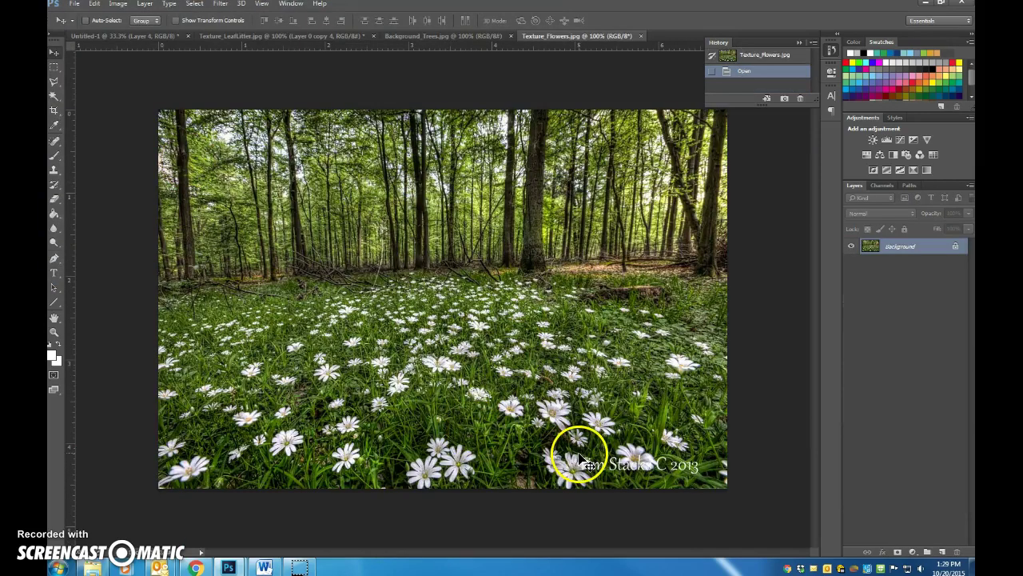
# - Unlock the background as Layer 0 and delete everything outside a rectangle around the white-flower meadow
pyautogui.press('m')
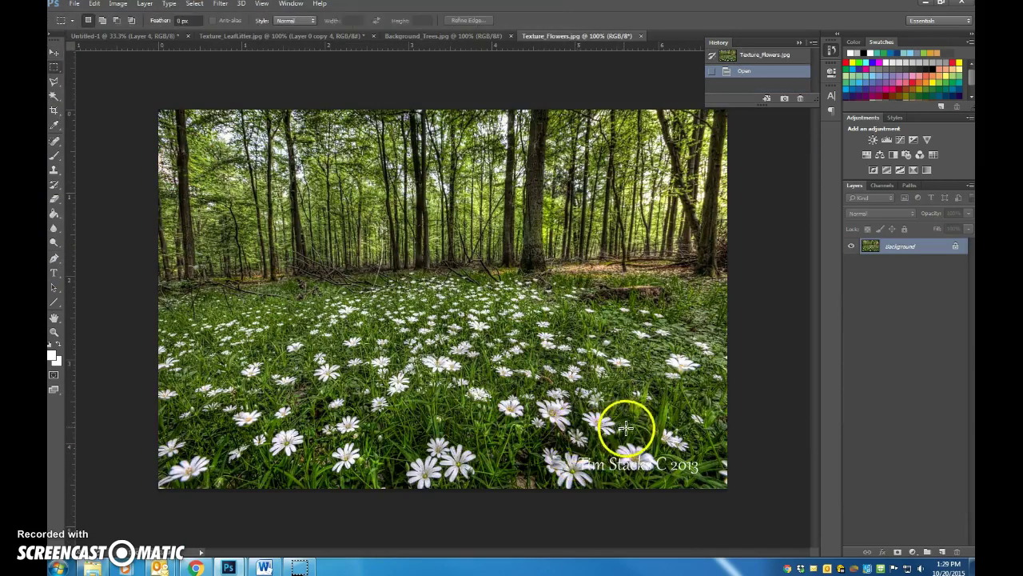
pyautogui.doubleClick(911, 247)
pyautogui.click(605, 176)
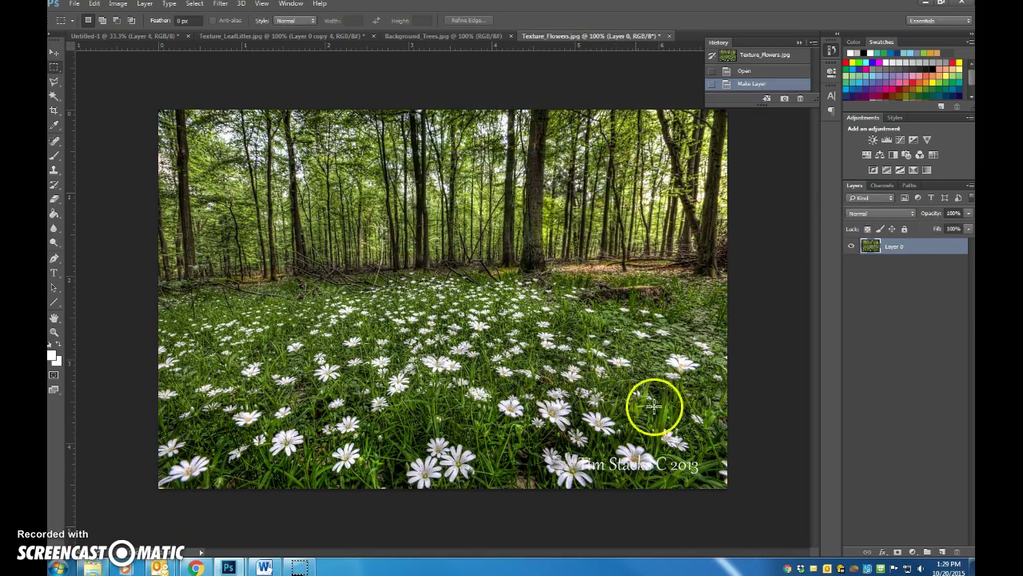
pyautogui.moveTo(728, 442); pyautogui.dragTo(176, 315)
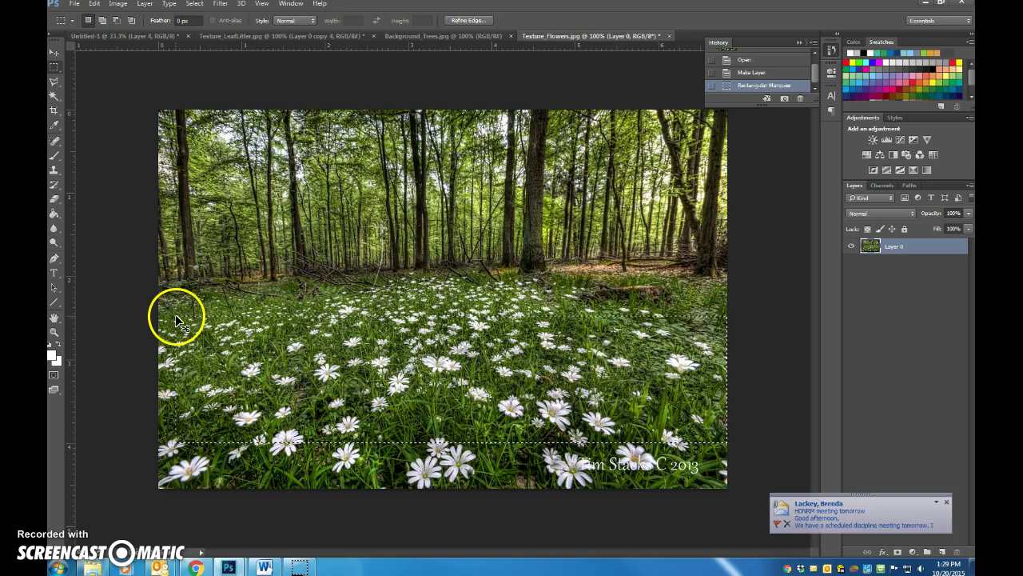
pyautogui.hotkey('ctrl', 'shift', 'i')
pyautogui.press('Delete')
# - Erase grass-blade shapes into the meadow's bottom-left edge with the 134 px grass brush
pyautogui.hotkey('ctrl', 'd')
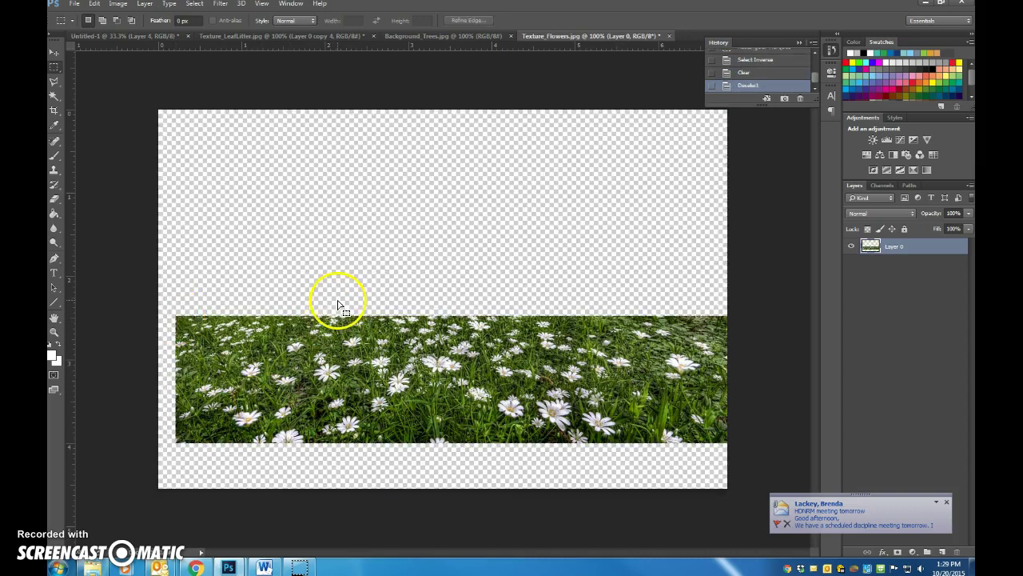
pyautogui.press('e')
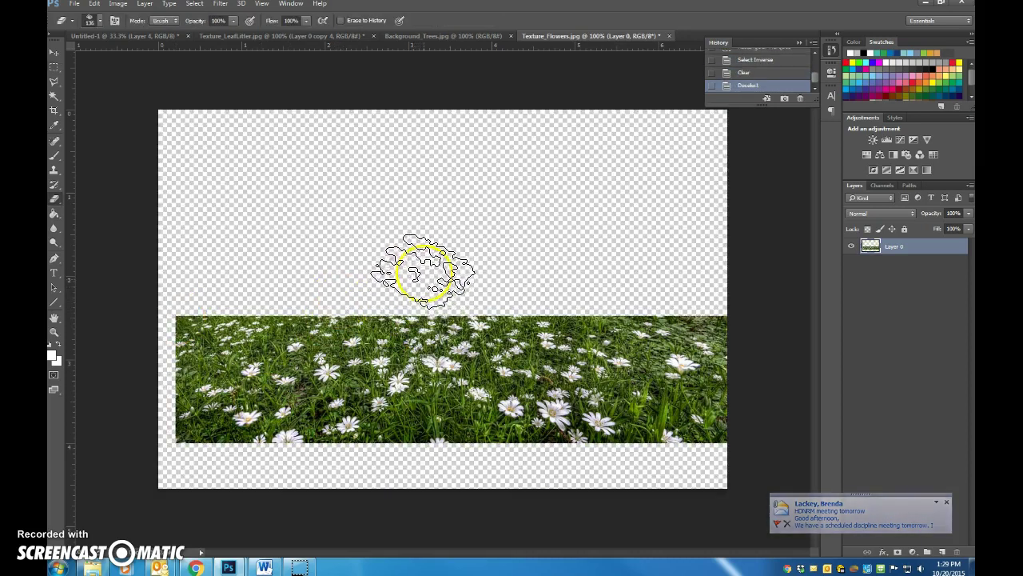
pyautogui.rightClick(432, 317)
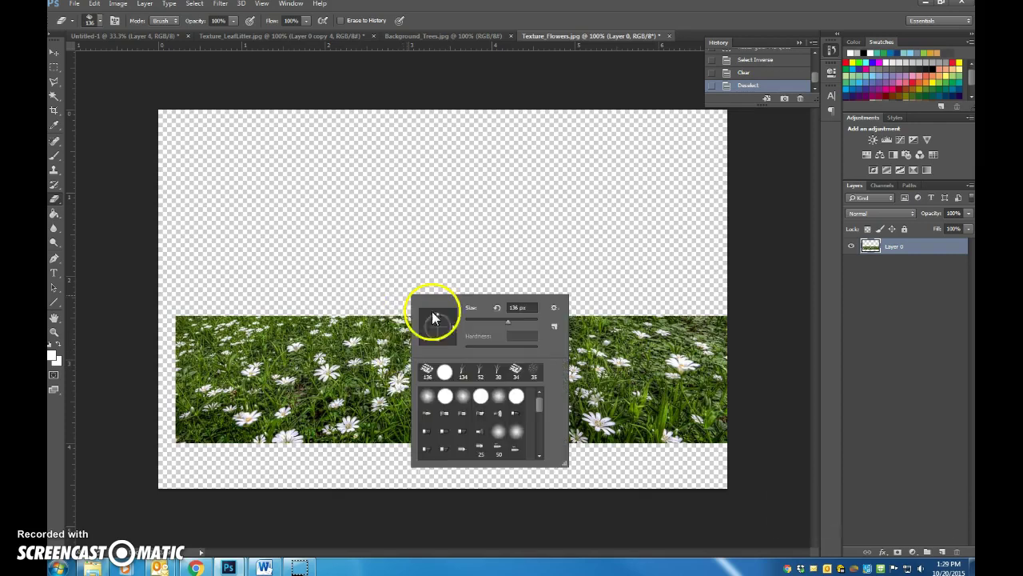
pyautogui.click(463, 373)
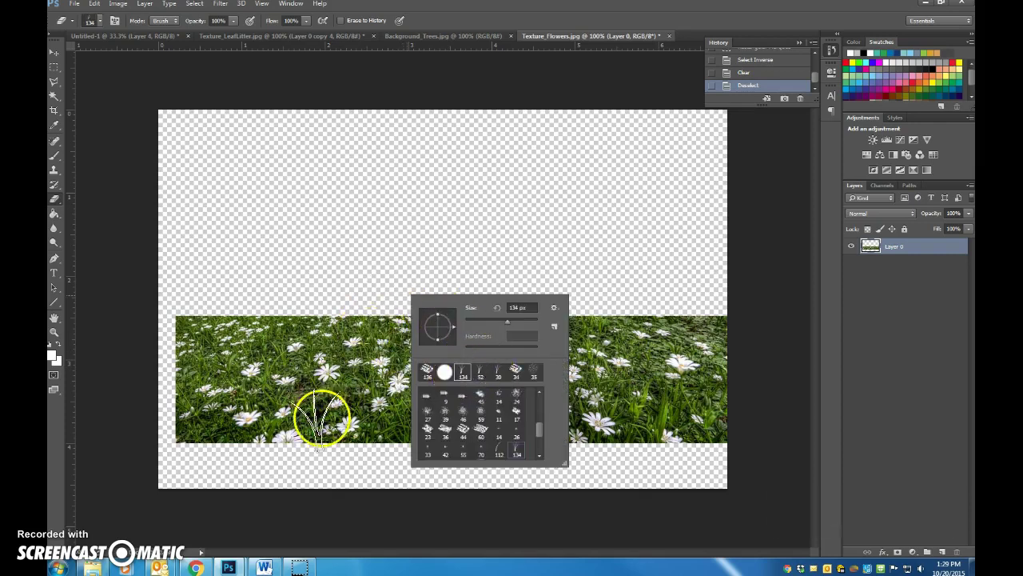
pyautogui.click(302, 438)
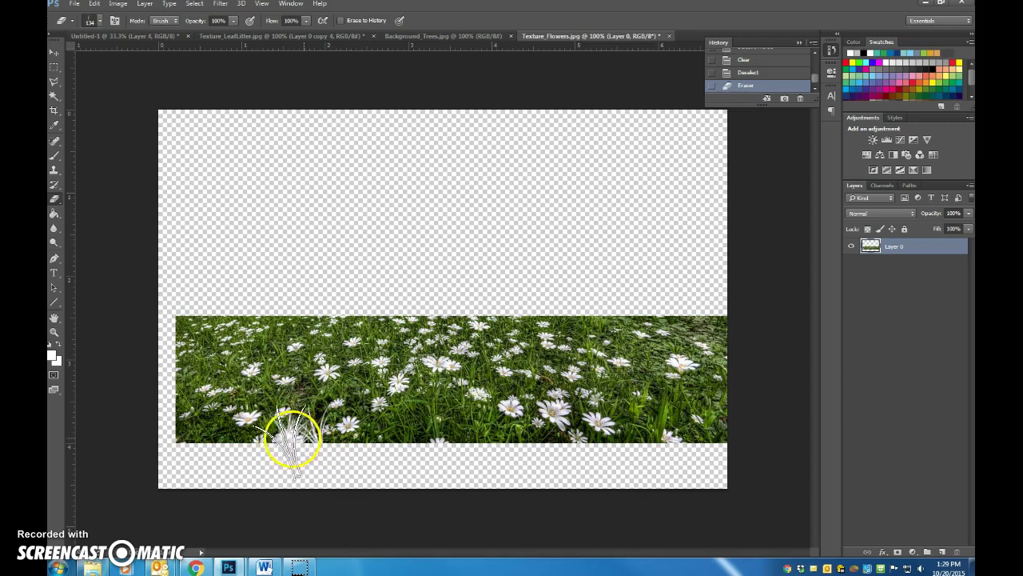
pyautogui.click(267, 434)
pyautogui.click(251, 424)
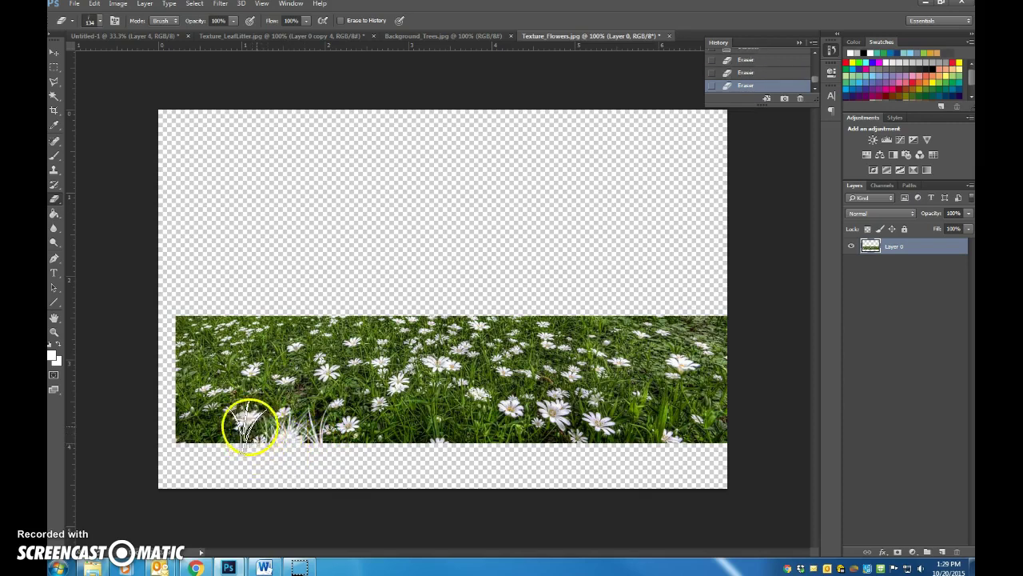
pyautogui.moveTo(249, 426)
pyautogui.mouseDown()
pyautogui.moveTo(203, 428)
pyautogui.moveTo(176, 412)
pyautogui.moveTo(223, 436)
pyautogui.moveTo(334, 448)
pyautogui.moveTo(346, 434)
pyautogui.moveTo(387, 446)
pyautogui.moveTo(404, 438)
pyautogui.moveTo(172, 438)
pyautogui.moveTo(185, 318)
pyautogui.moveTo(188, 384)
pyautogui.moveTo(216, 424)
pyautogui.moveTo(205, 420)
pyautogui.moveTo(194, 320)
pyautogui.mouseUp()
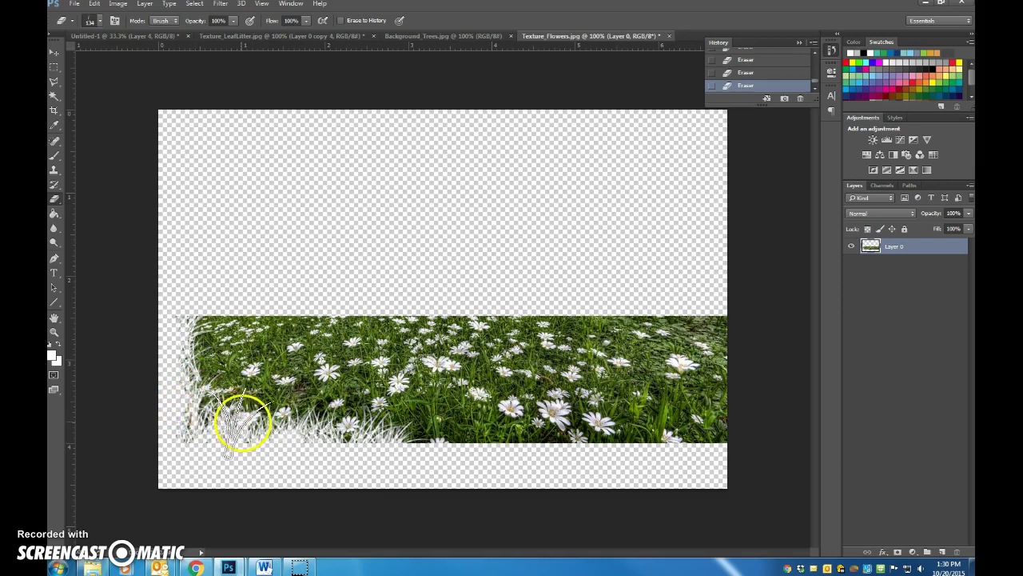
# - Fray the rest of the bottom edge and the right edge around the top-right corner
pyautogui.moveTo(242, 422)
pyautogui.mouseDown()
pyautogui.moveTo(195, 419)
pyautogui.moveTo(317, 428)
pyautogui.mouseUp()
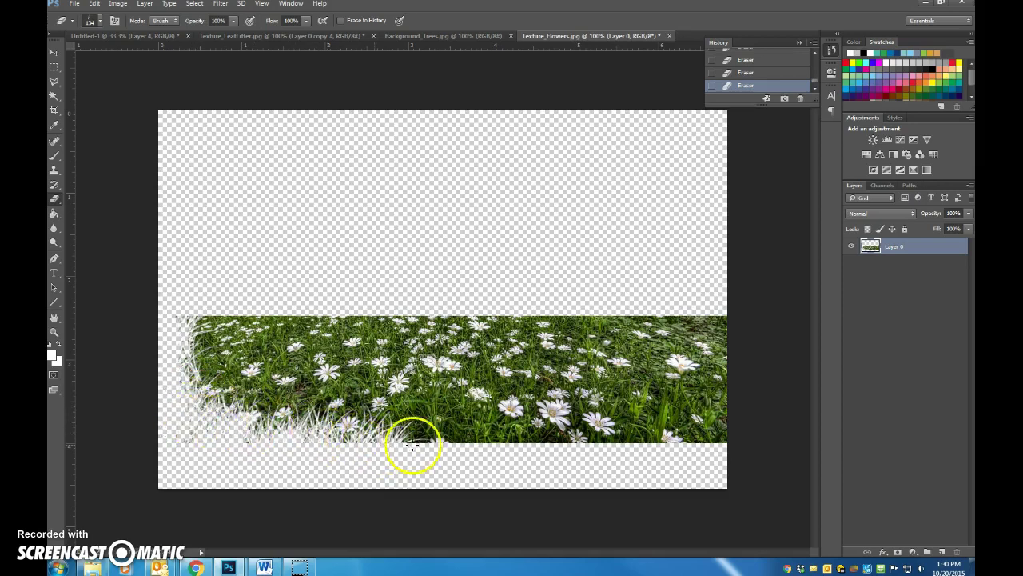
pyautogui.moveTo(412, 447)
pyautogui.mouseDown()
pyautogui.moveTo(609, 429)
pyautogui.moveTo(647, 442)
pyautogui.moveTo(684, 422)
pyautogui.moveTo(702, 433)
pyautogui.moveTo(725, 421)
pyautogui.moveTo(734, 431)
pyautogui.moveTo(709, 446)
pyautogui.moveTo(734, 390)
pyautogui.moveTo(713, 403)
pyautogui.moveTo(735, 355)
pyautogui.moveTo(721, 329)
pyautogui.moveTo(709, 378)
pyautogui.moveTo(674, 412)
pyautogui.moveTo(674, 431)
pyautogui.moveTo(654, 439)
pyautogui.moveTo(690, 424)
pyautogui.moveTo(736, 430)
pyautogui.mouseUp()
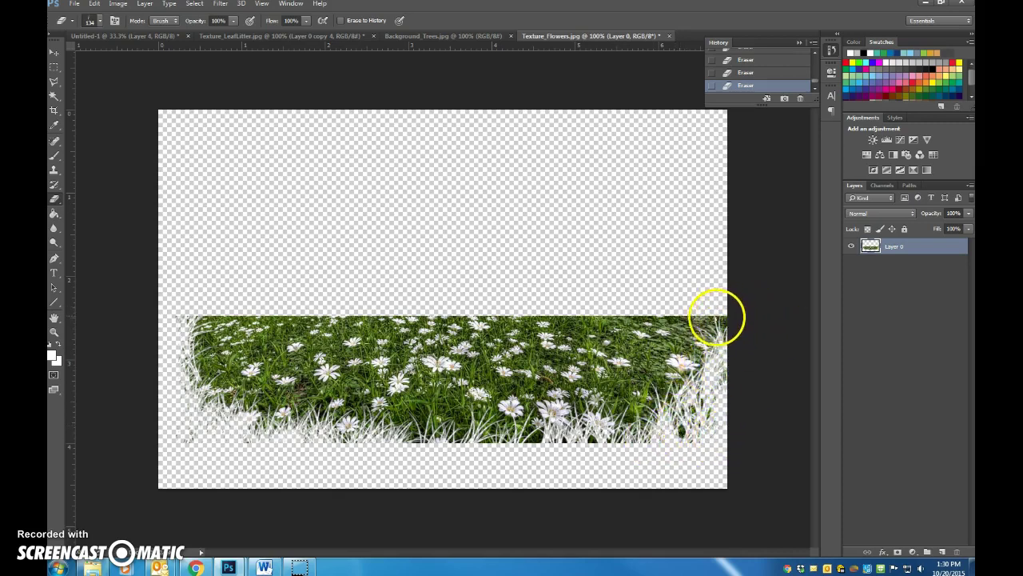
pyautogui.moveTo(717, 318)
pyautogui.mouseDown()
pyautogui.moveTo(709, 309)
pyautogui.moveTo(746, 327)
pyautogui.moveTo(703, 301)
pyautogui.moveTo(703, 351)
pyautogui.mouseUp()
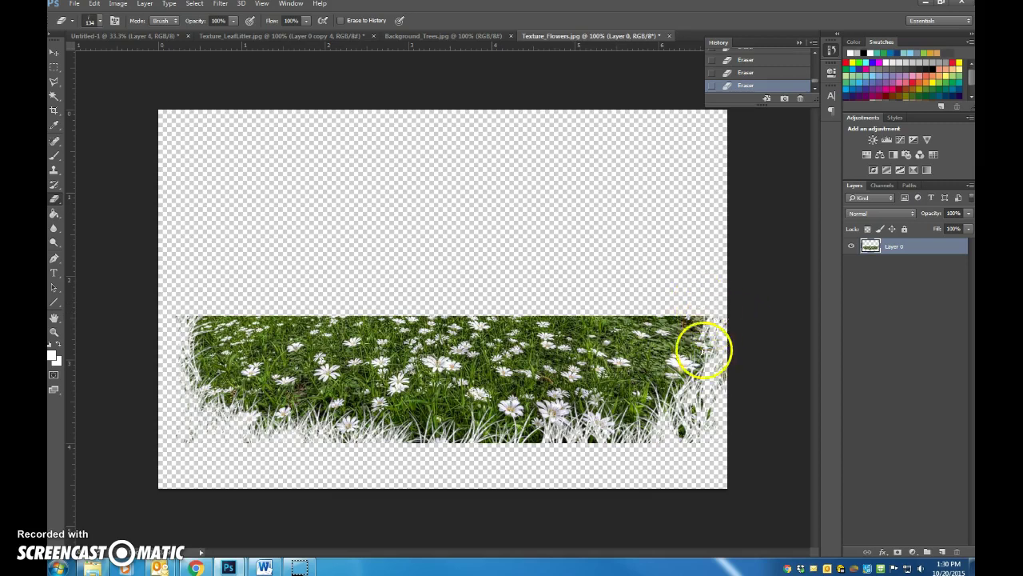
# - Fade the meadow's top-left corner with a 30 px eraser brush
pyautogui.rightClick(361, 269)
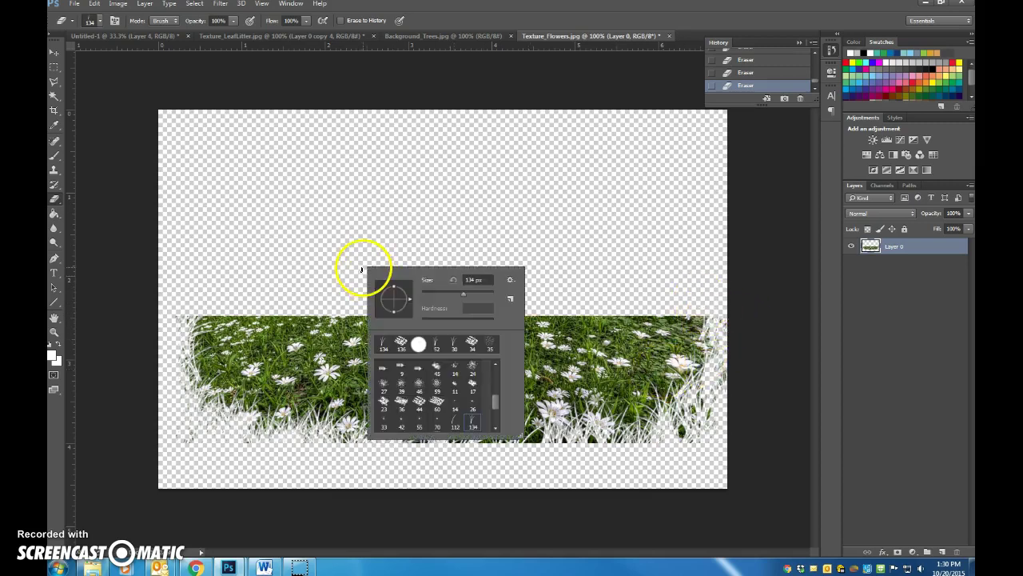
pyautogui.click(453, 346)
pyautogui.click(203, 315)
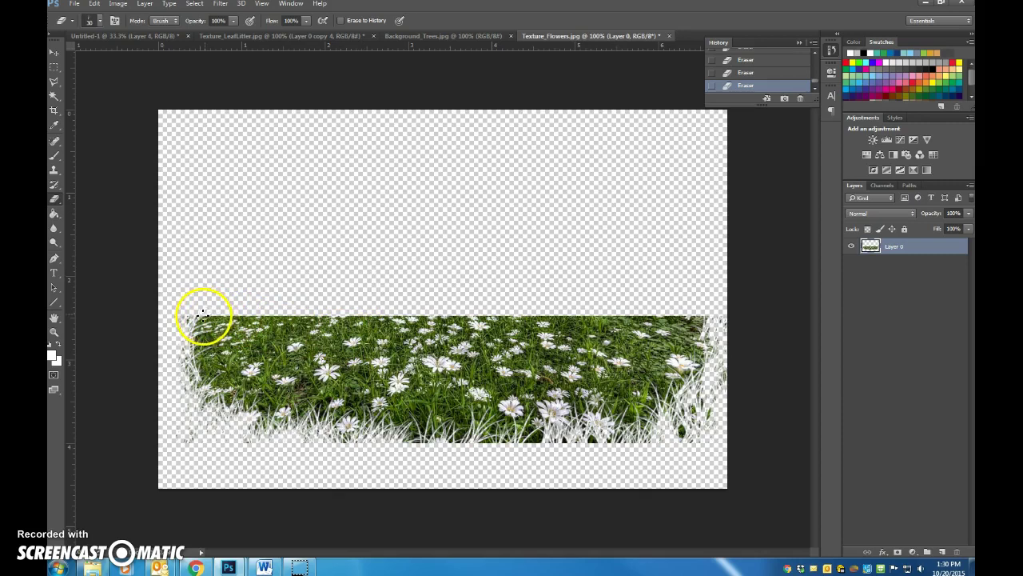
pyautogui.moveTo(237, 315)
pyautogui.mouseDown()
pyautogui.moveTo(204, 315)
pyautogui.moveTo(319, 329)
pyautogui.moveTo(330, 327)
pyautogui.moveTo(293, 317)
pyautogui.moveTo(383, 317)
pyautogui.moveTo(277, 313)
pyautogui.moveTo(423, 323)
pyautogui.moveTo(463, 317)
pyautogui.moveTo(396, 315)
pyautogui.moveTo(560, 314)
pyautogui.moveTo(574, 315)
pyautogui.moveTo(498, 315)
pyautogui.moveTo(612, 324)
pyautogui.moveTo(712, 316)
pyautogui.moveTo(574, 313)
pyautogui.mouseUp()
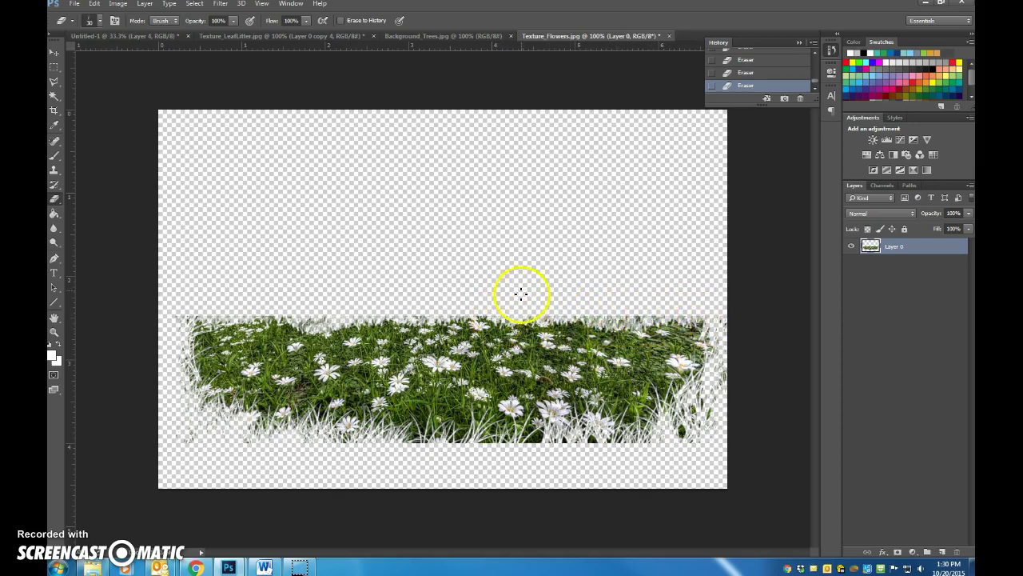
# - Trim the ragged top-edge fringe with a straight stroke of a hard round 30 px eraser
pyautogui.rightClick(458, 254)
pyautogui.click(528, 330)
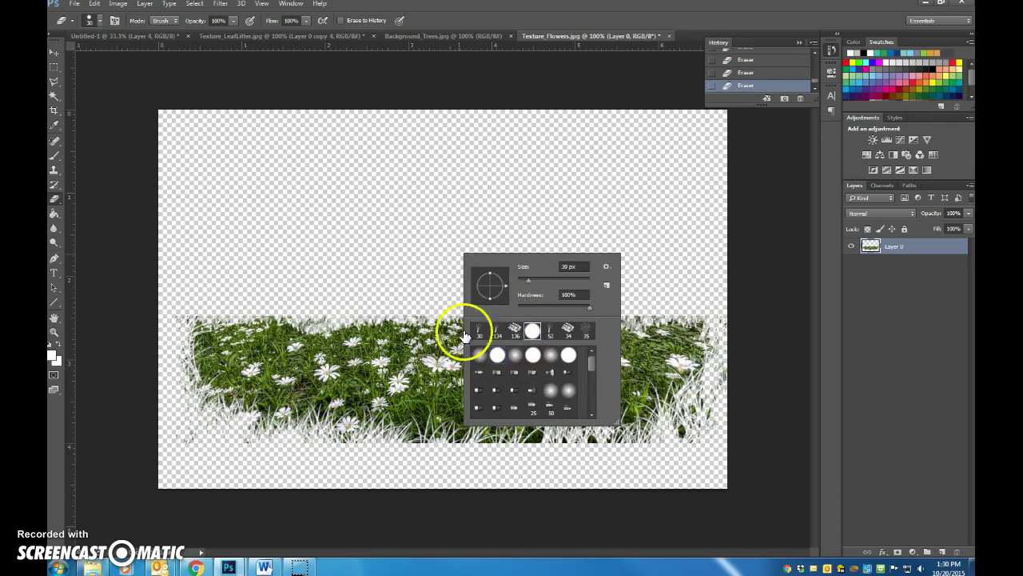
pyautogui.click(186, 309)
pyautogui.click(634, 323)
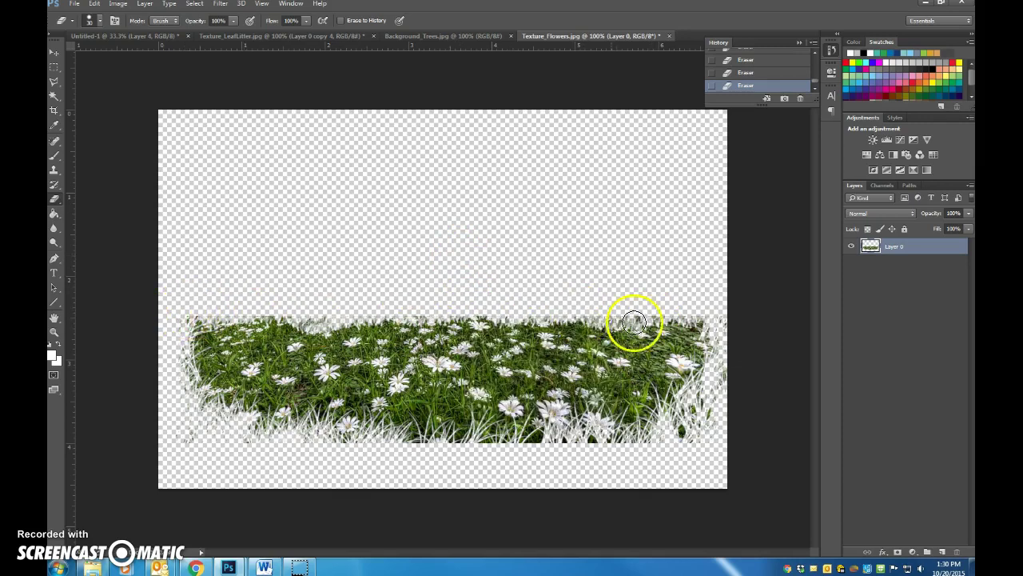
pyautogui.keyDown('shift'); pyautogui.click(719, 316); pyautogui.keyUp('shift')
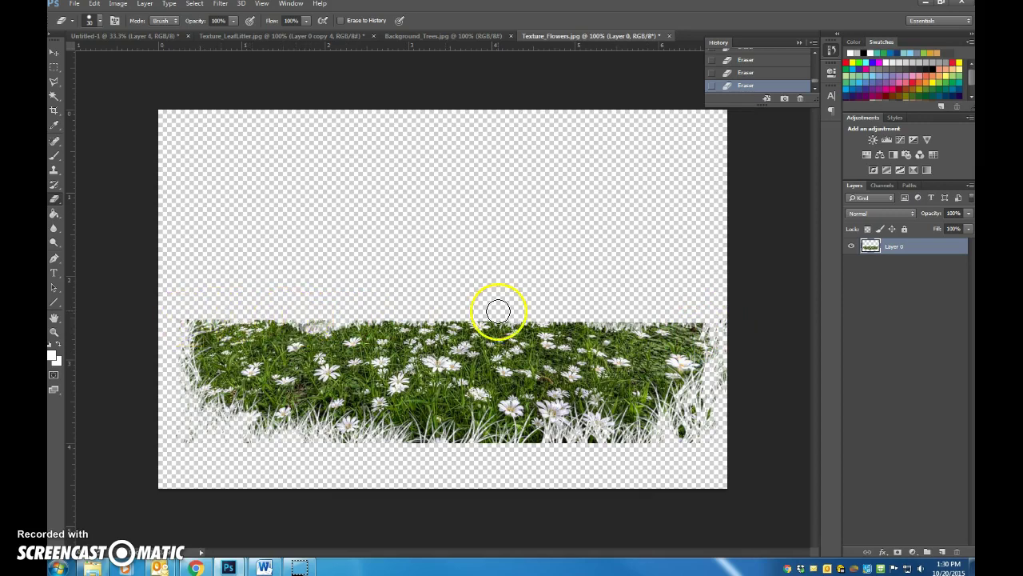
# - Paste the meadow into Untitled-1 as Layer 5, stack it below Layer 2, and set it right of the path
pyautogui.press('v')
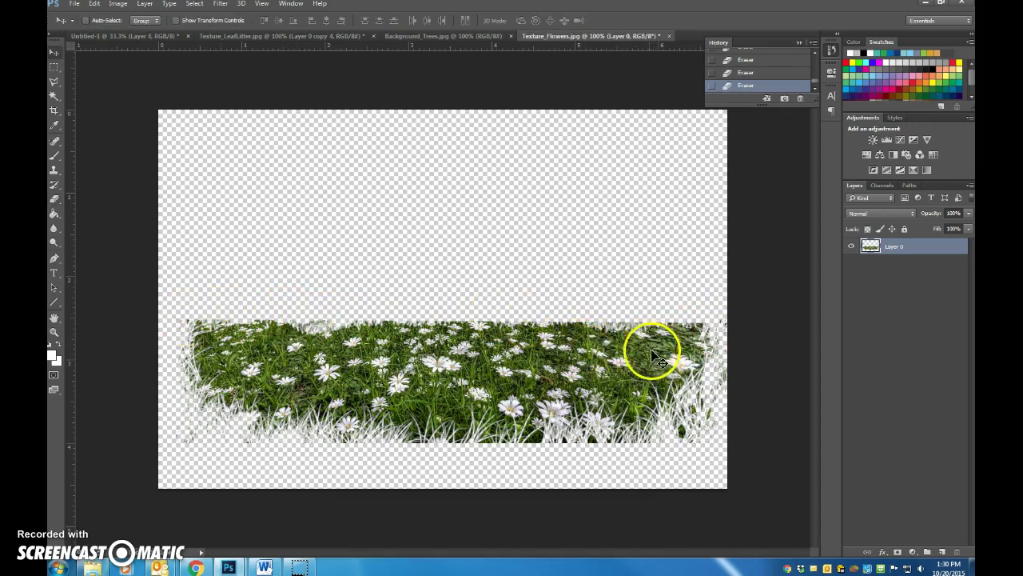
pyautogui.moveTo(602, 397); pyautogui.dragTo(594, 307)
pyautogui.hotkey('ctrl', 'a')
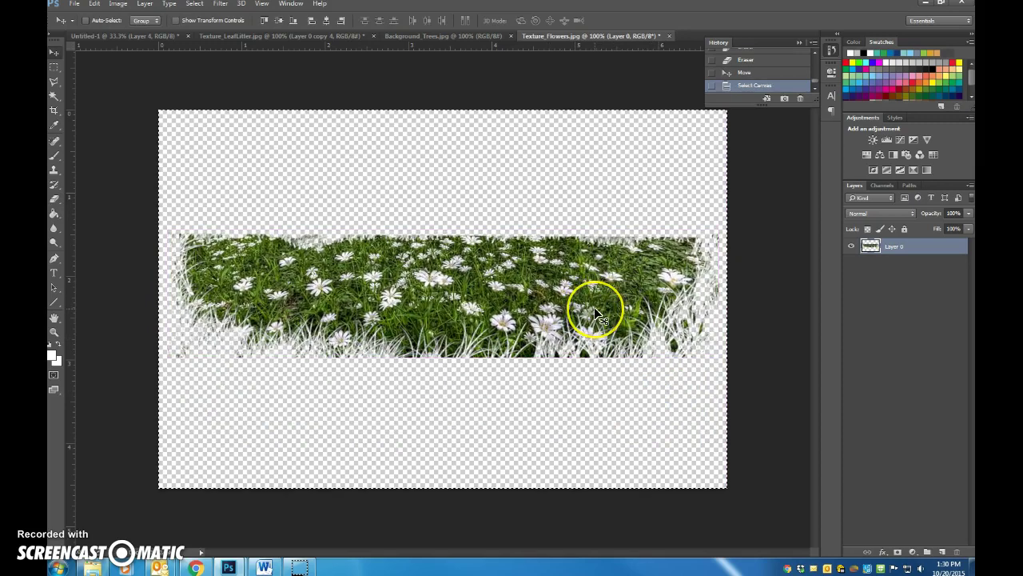
pyautogui.click(133, 36)
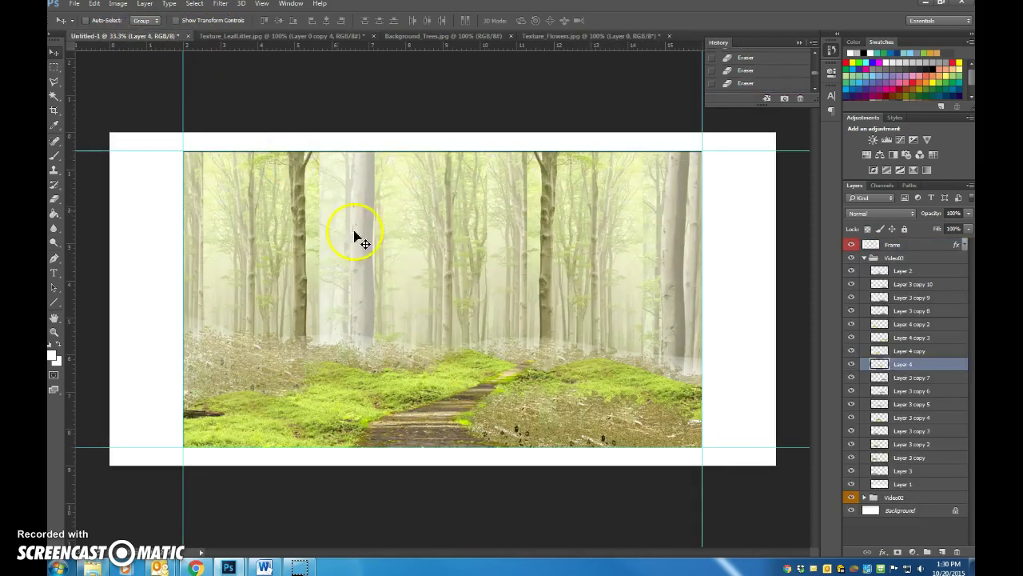
pyautogui.hotkey('ctrl', 'v')
pyautogui.moveTo(482, 312); pyautogui.dragTo(628, 324)
pyautogui.moveTo(909, 367); pyautogui.dragTo(914, 277)
pyautogui.moveTo(612, 340); pyautogui.dragTo(590, 429)
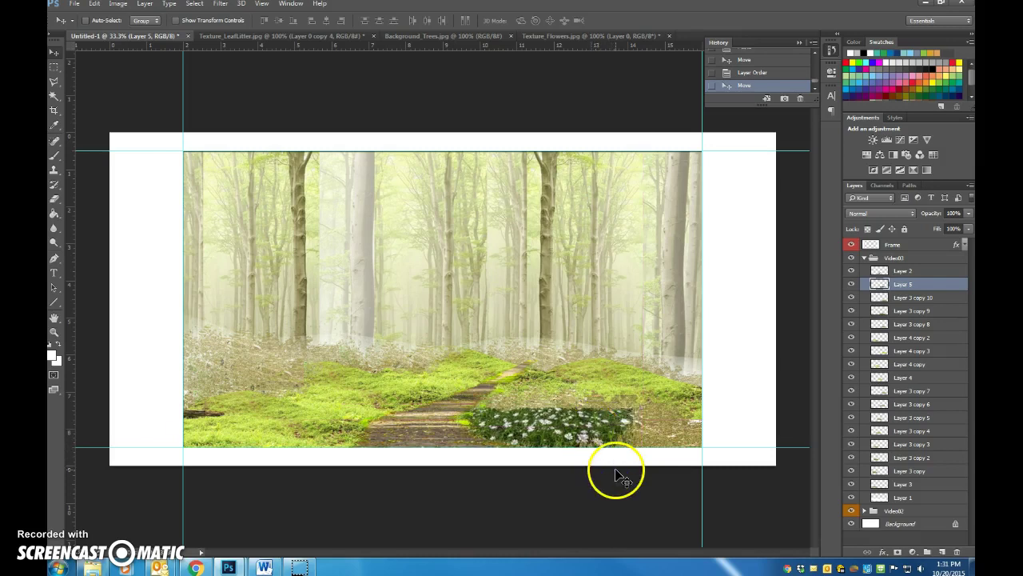
# - Erase the right daisy patch's edge, then Alt-drag a duplicate, Layer 5 copy, left of the path
pyautogui.press('e')
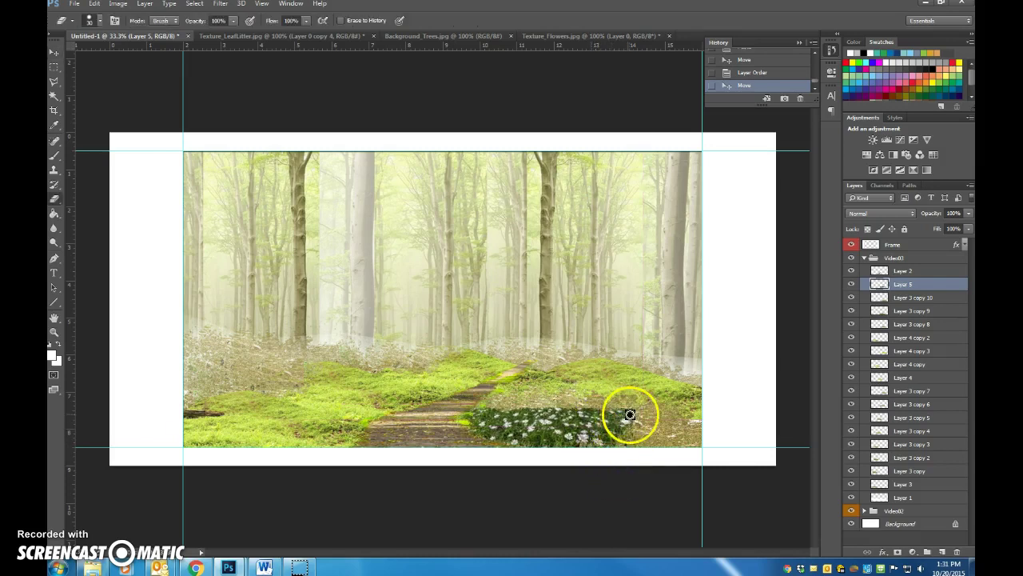
pyautogui.rightClick(625, 410)
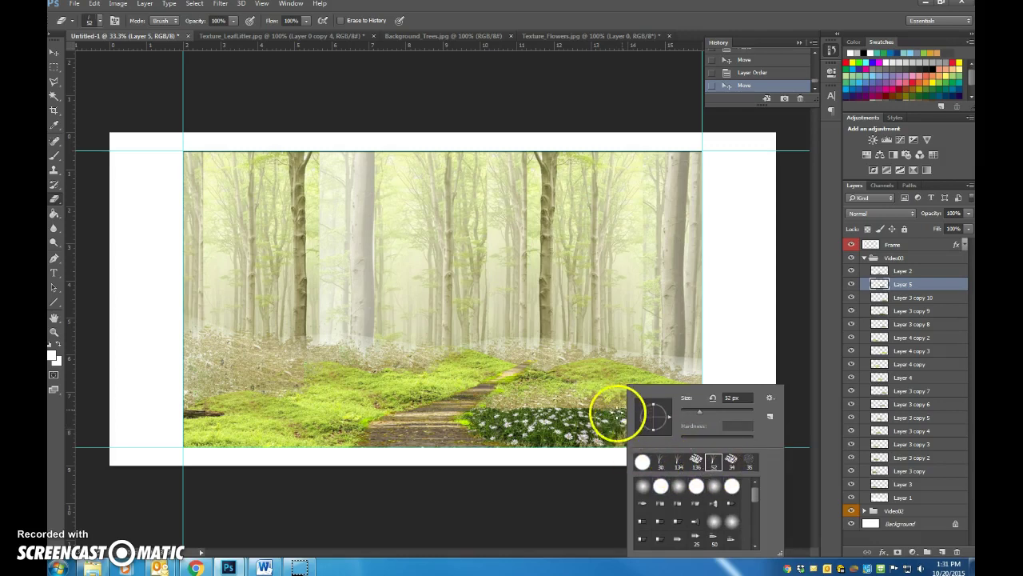
pyautogui.click(623, 407)
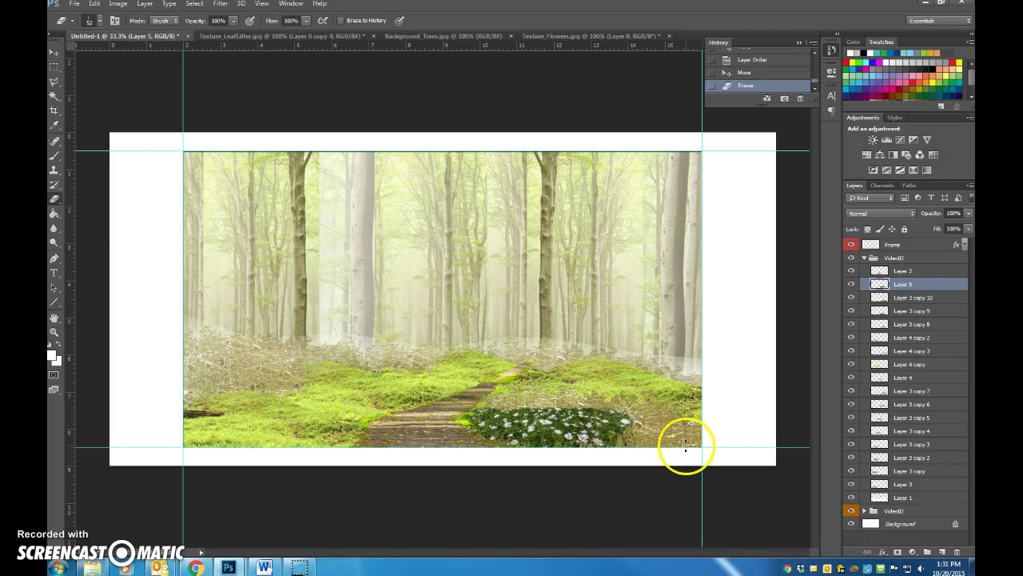
pyautogui.press('v')
pyautogui.moveTo(567, 427); pyautogui.dragTo(411, 400)
# - Scale Layer 5 copy down to about 75% from its top-left corner and set it further back
pyautogui.hotkey('ctrl', 't')
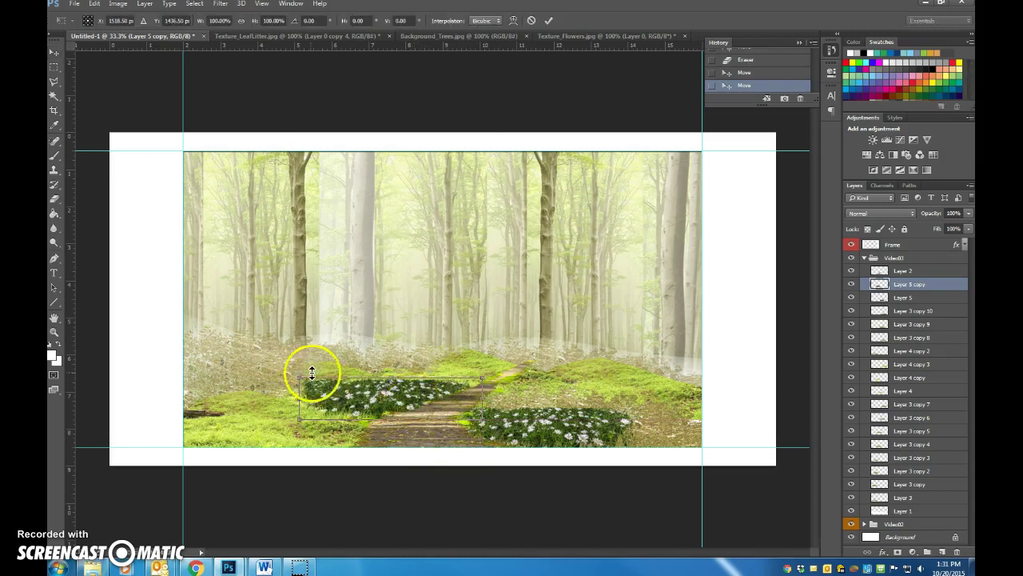
pyautogui.moveTo(298, 376); pyautogui.dragTo(382, 393)
pyautogui.press('Return')
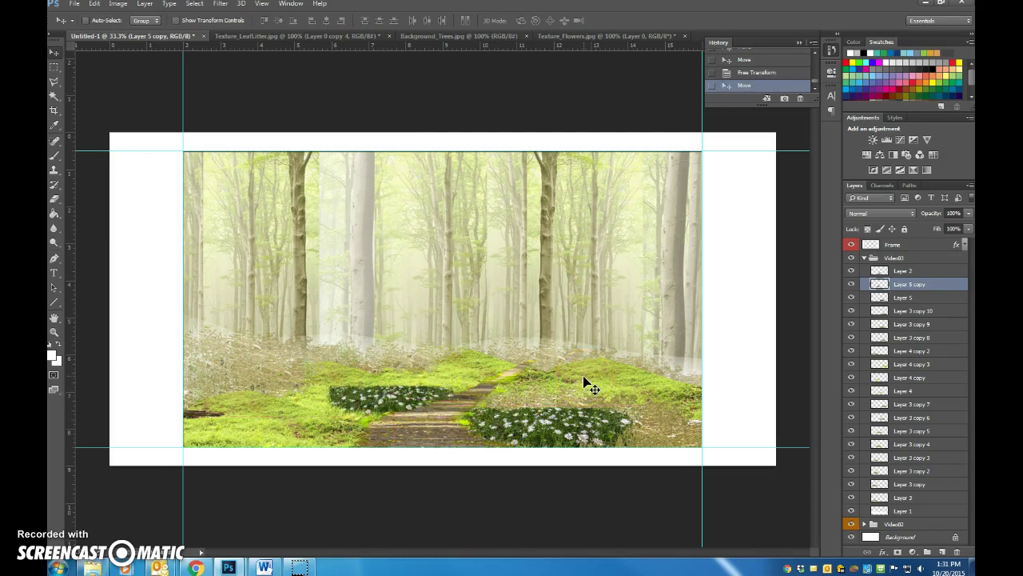
pyautogui.moveTo(613, 408)
pyautogui.mouseDown()
pyautogui.moveTo(539, 423)
pyautogui.moveTo(456, 406)
pyautogui.moveTo(571, 388)
pyautogui.moveTo(488, 449)
pyautogui.mouseUp()
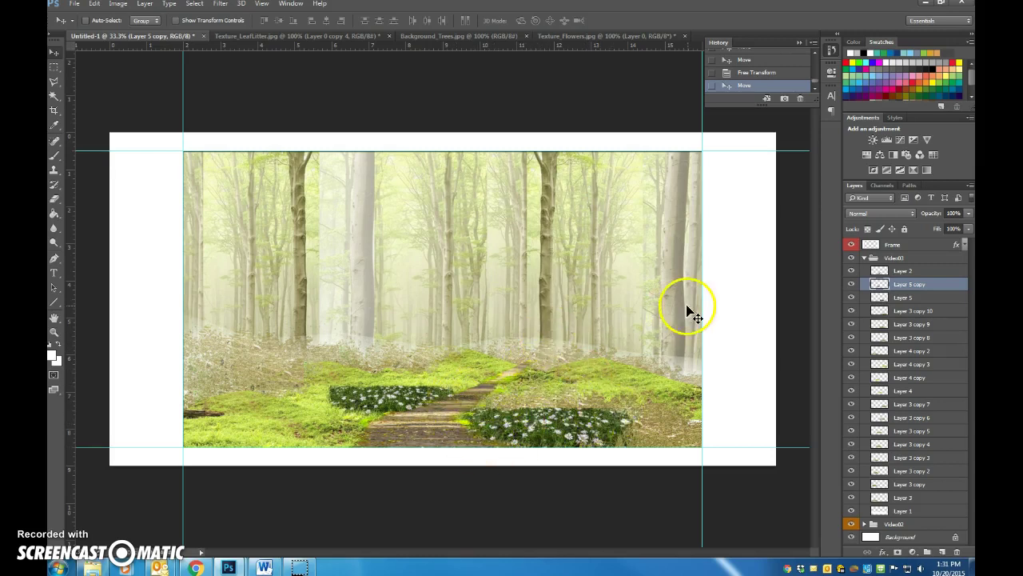